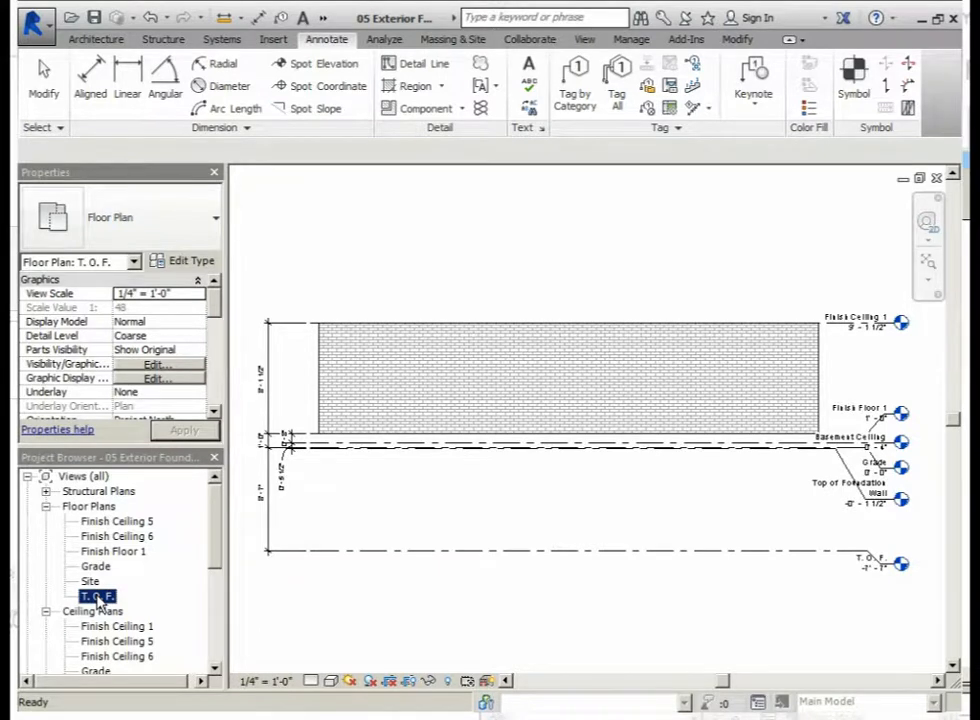
Open the T. O. F. floor plan and start placing a structural wall
click(98, 508)
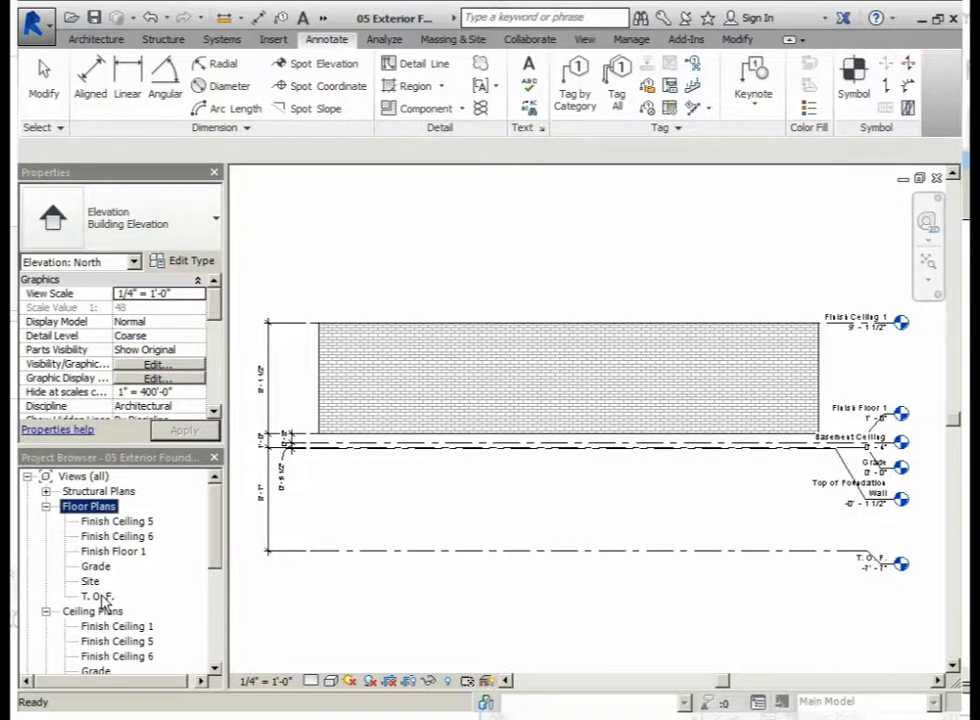
double_click(98, 596)
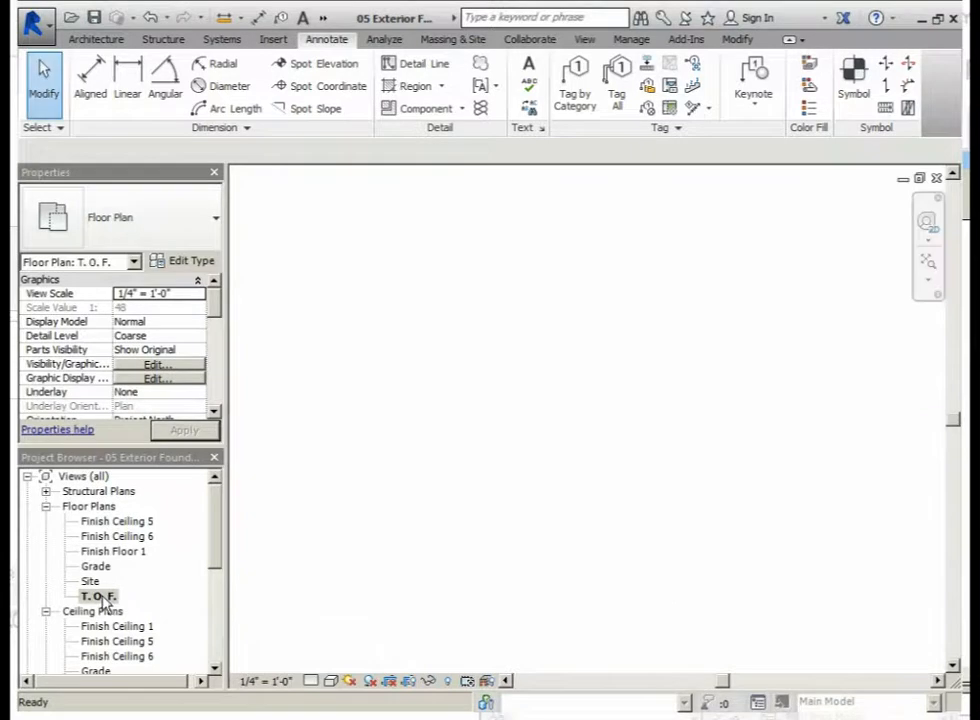
click(95, 39)
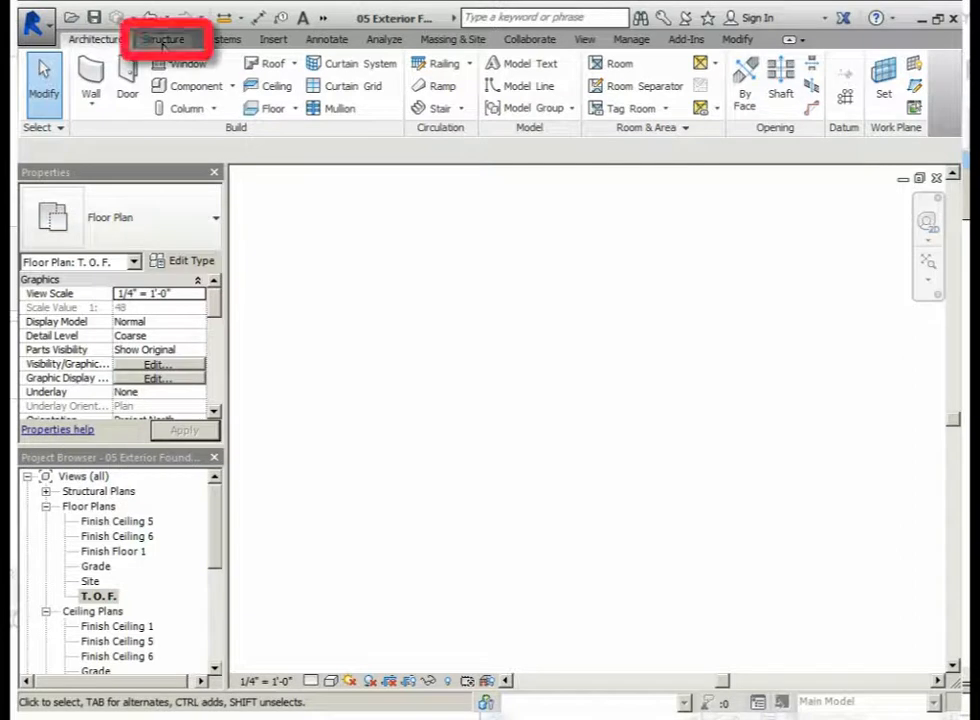
click(164, 44)
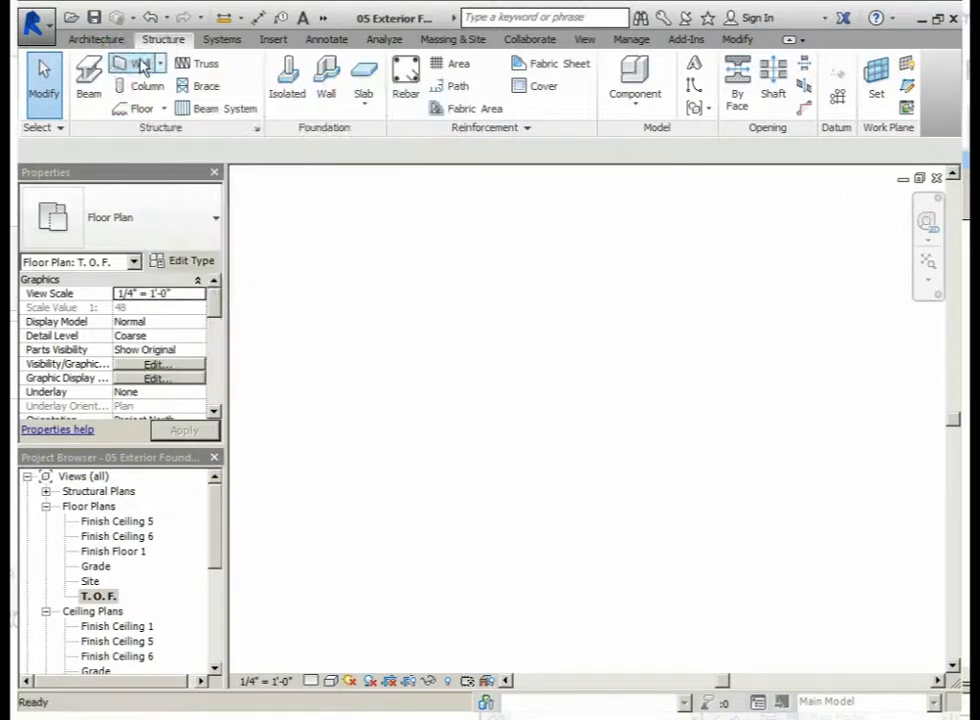
click(140, 64)
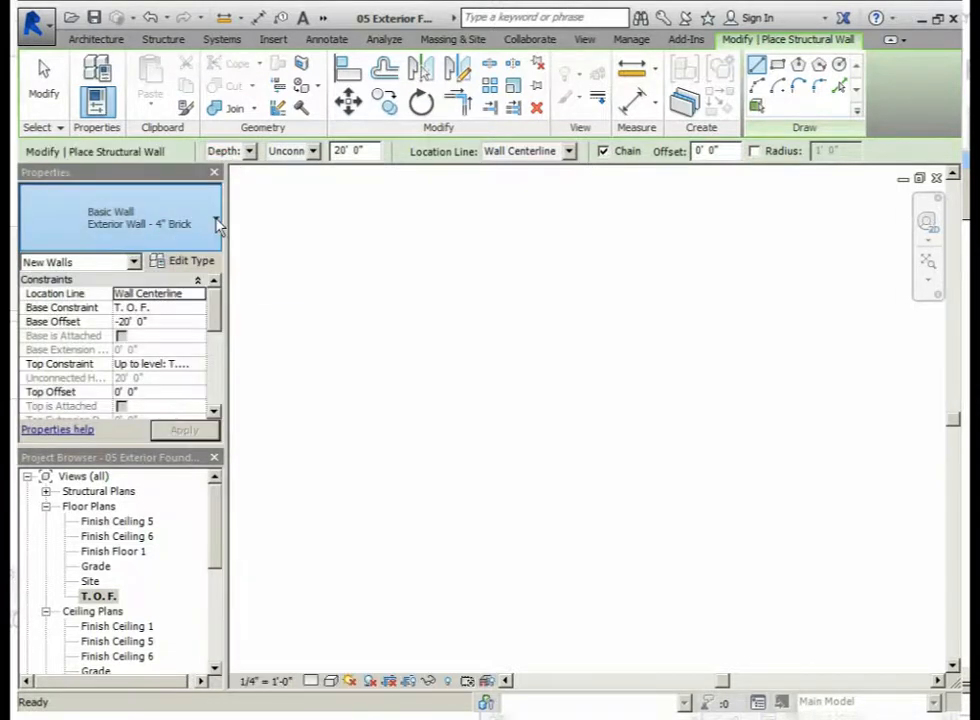
Duplicate the Generic - 6" basic wall type as "Foundation - 10" CMU with 3/8" Waterproofing"
click(216, 222)
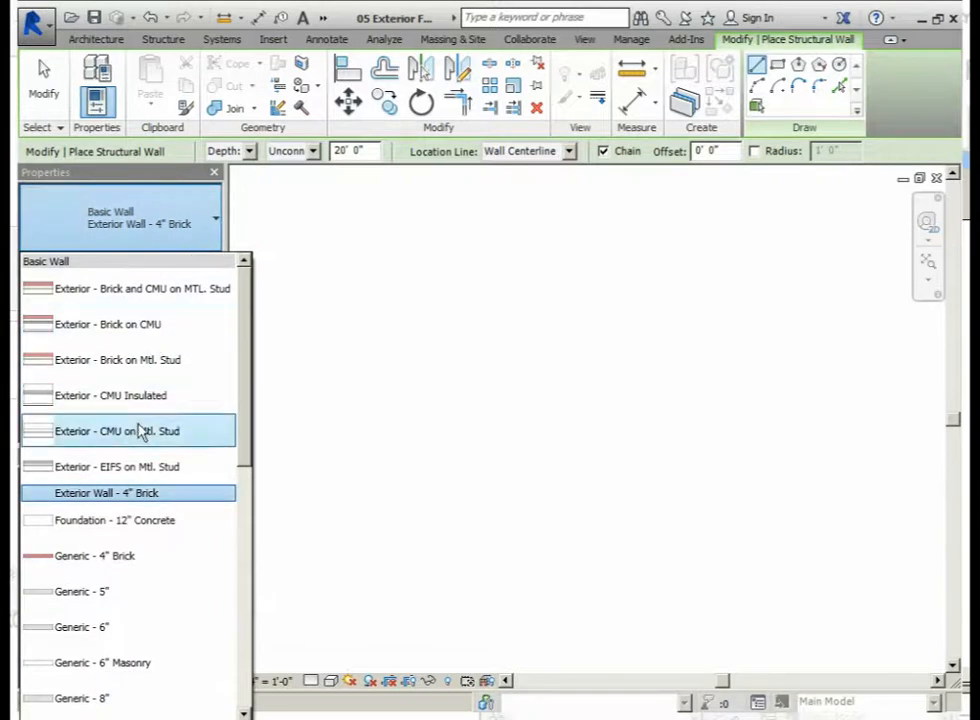
click(95, 637)
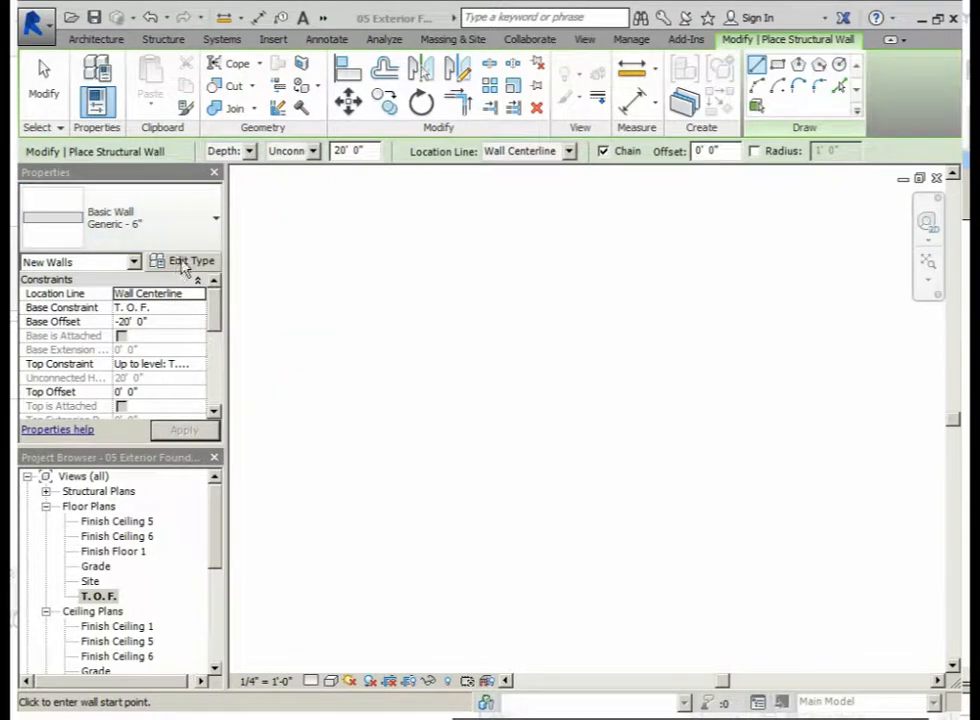
click(190, 263)
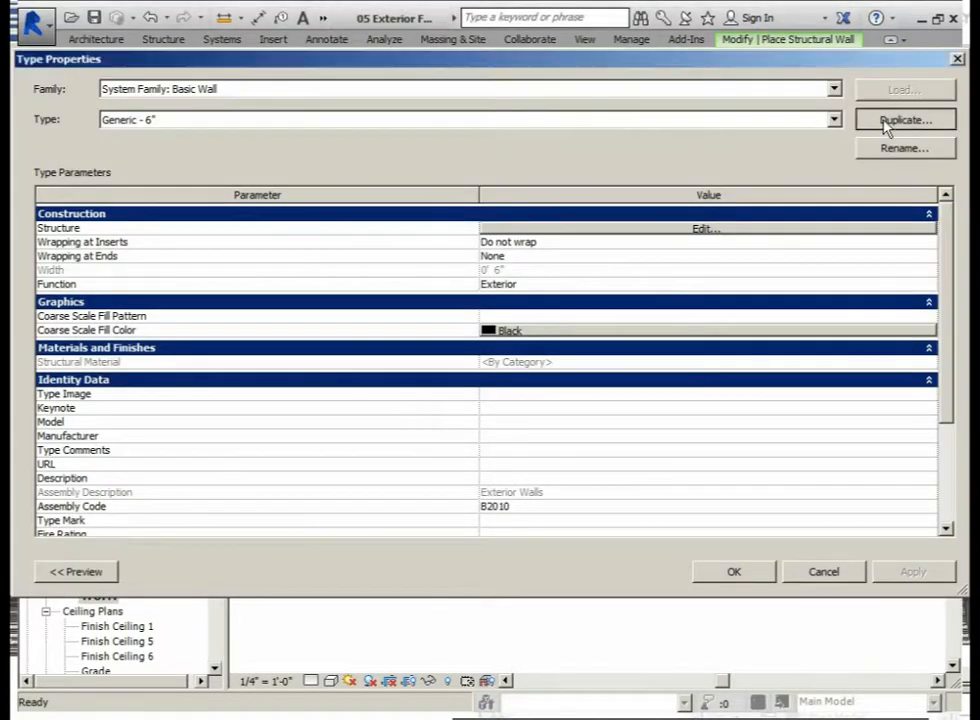
click(885, 121)
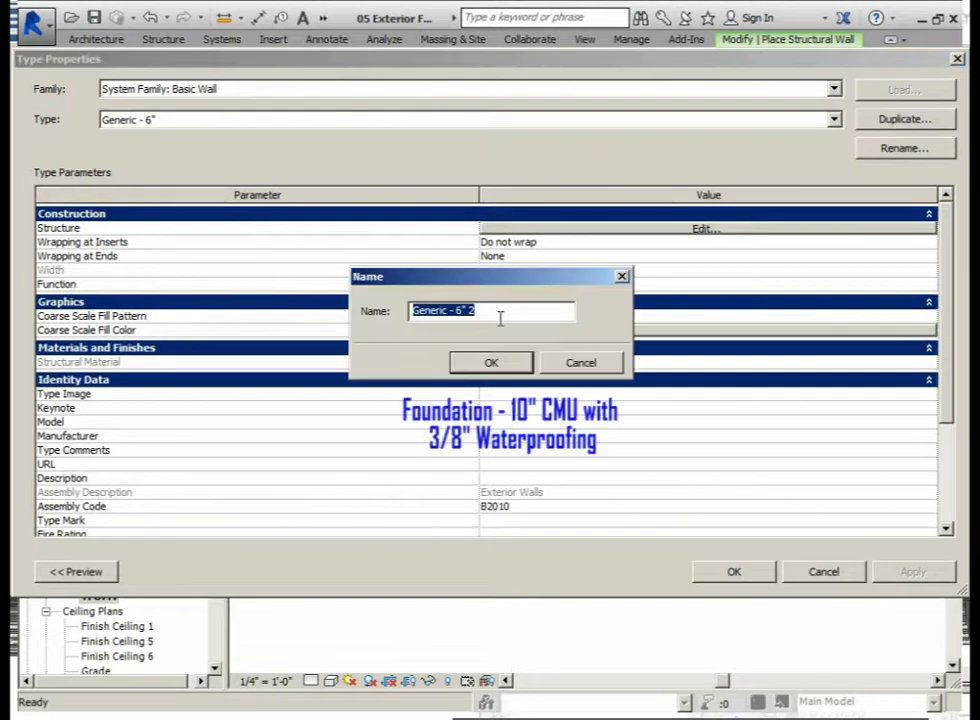
text(Fou)
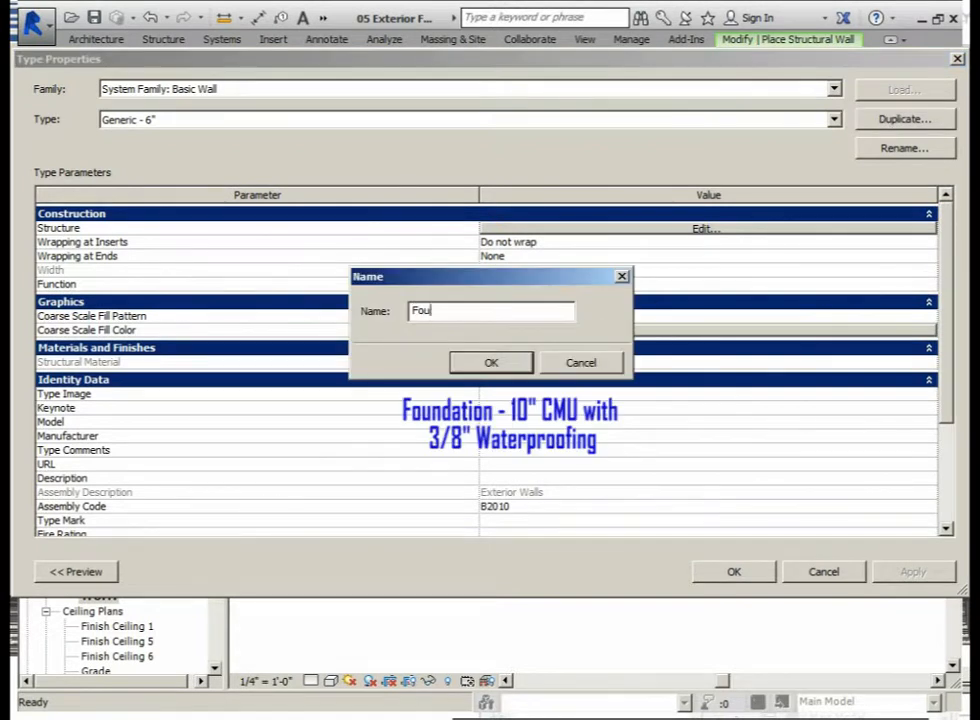
text(ndation - 10" CMU with 3)
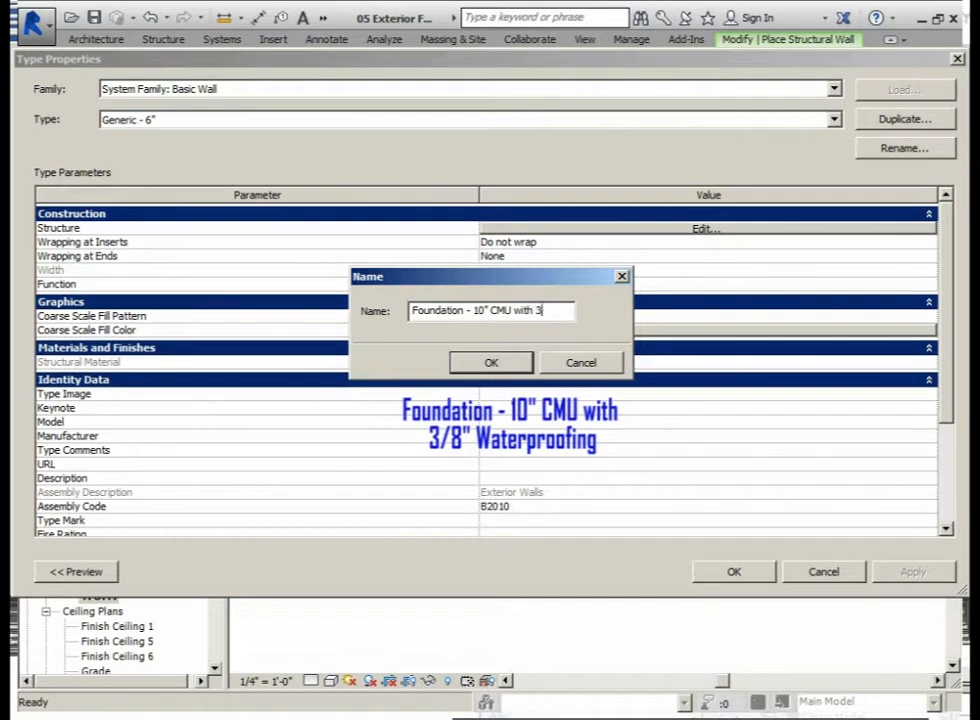
text(/8" Wa)
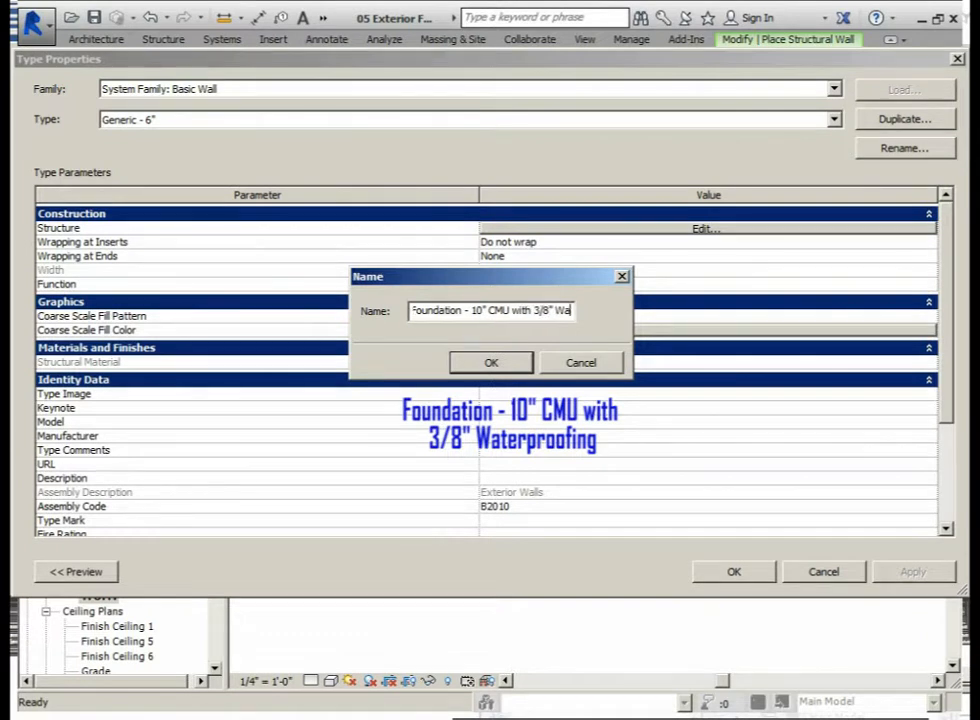
text(terproofing)
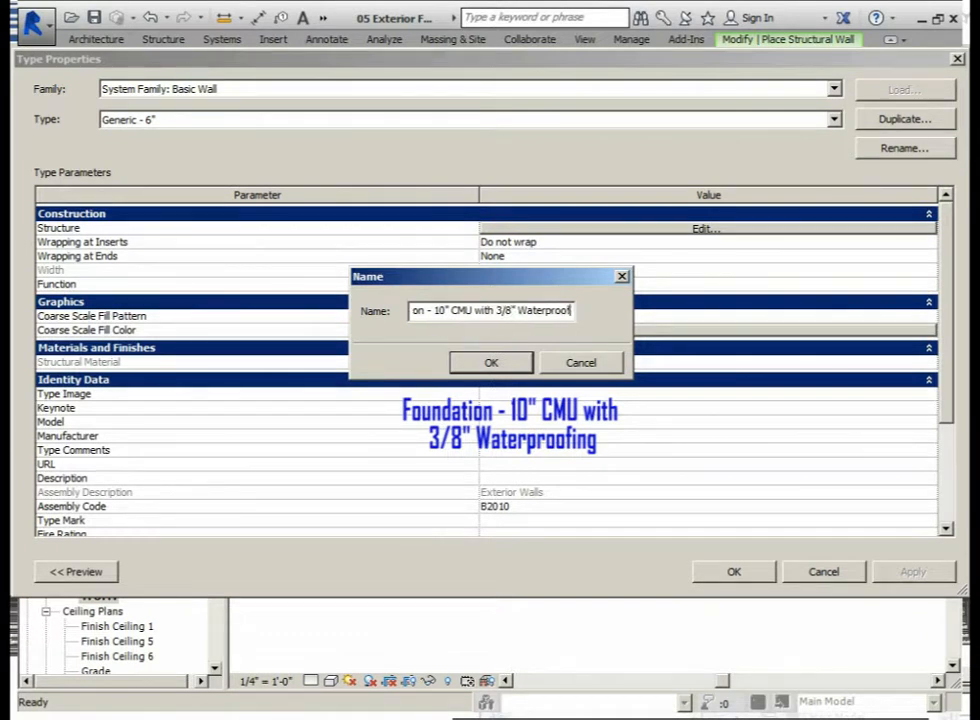
click(512, 364)
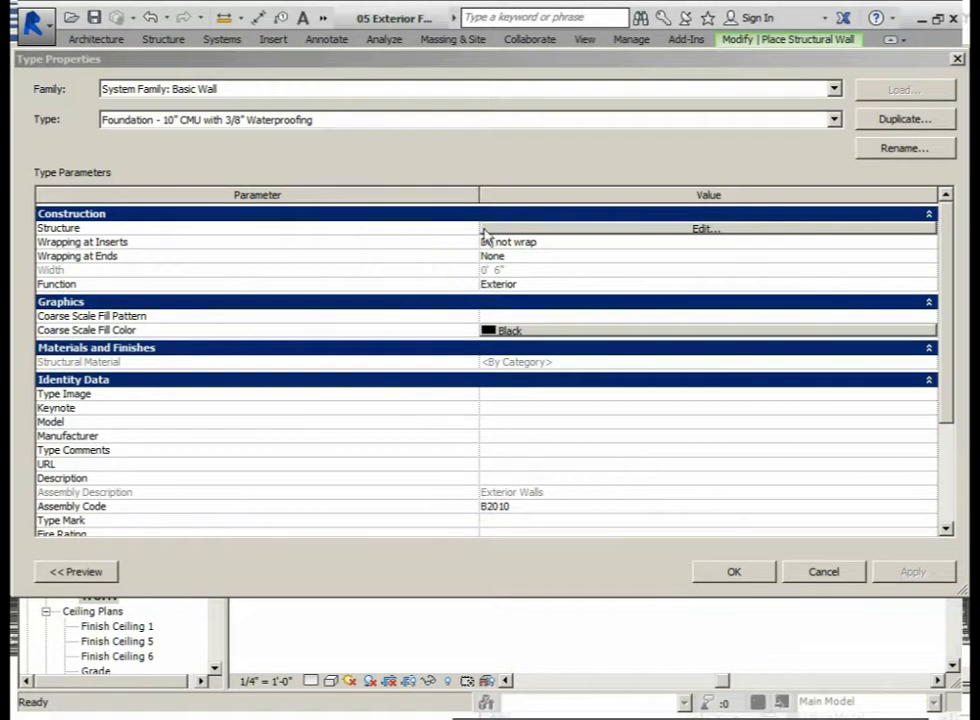
Edit the new wall type's structure and assign the Concrete Masonry Units material to its Structure [1] layer
click(703, 230)
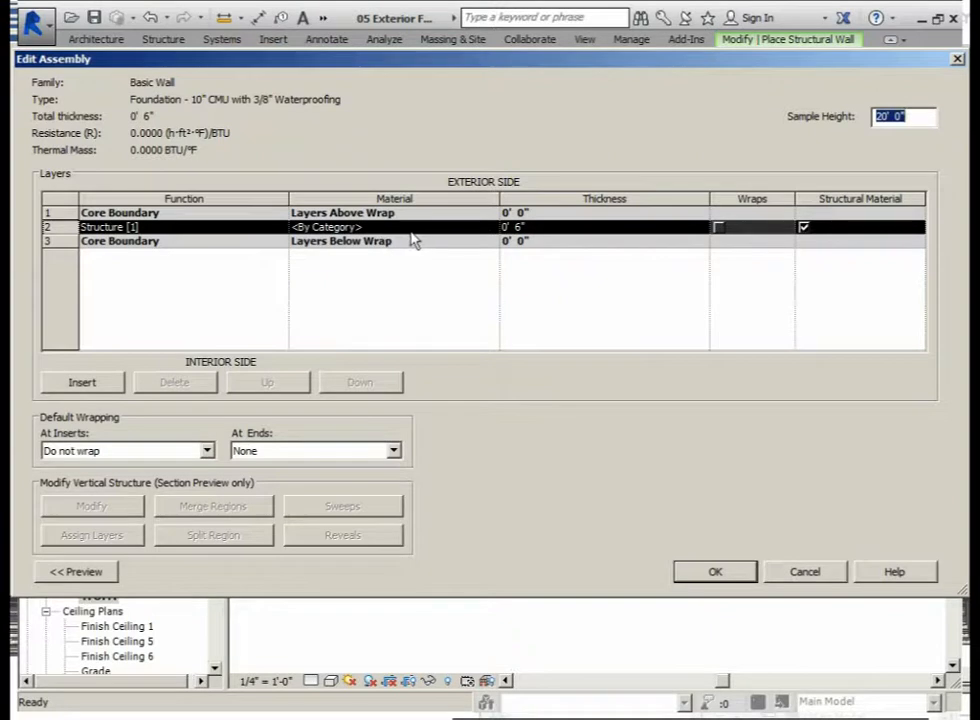
click(494, 229)
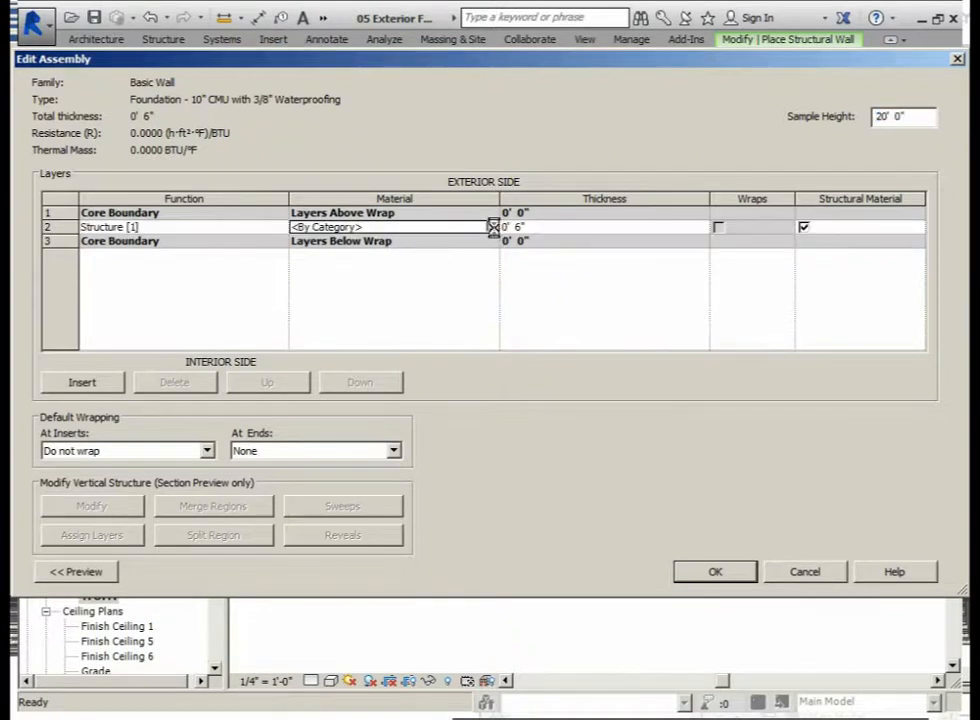
click(493, 228)
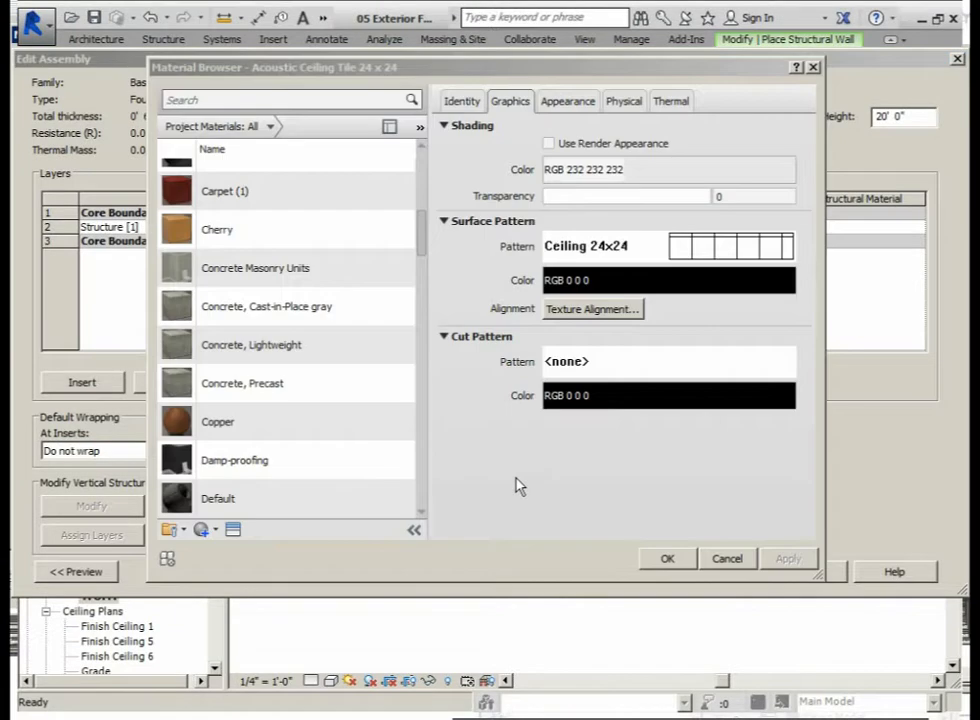
click(267, 279)
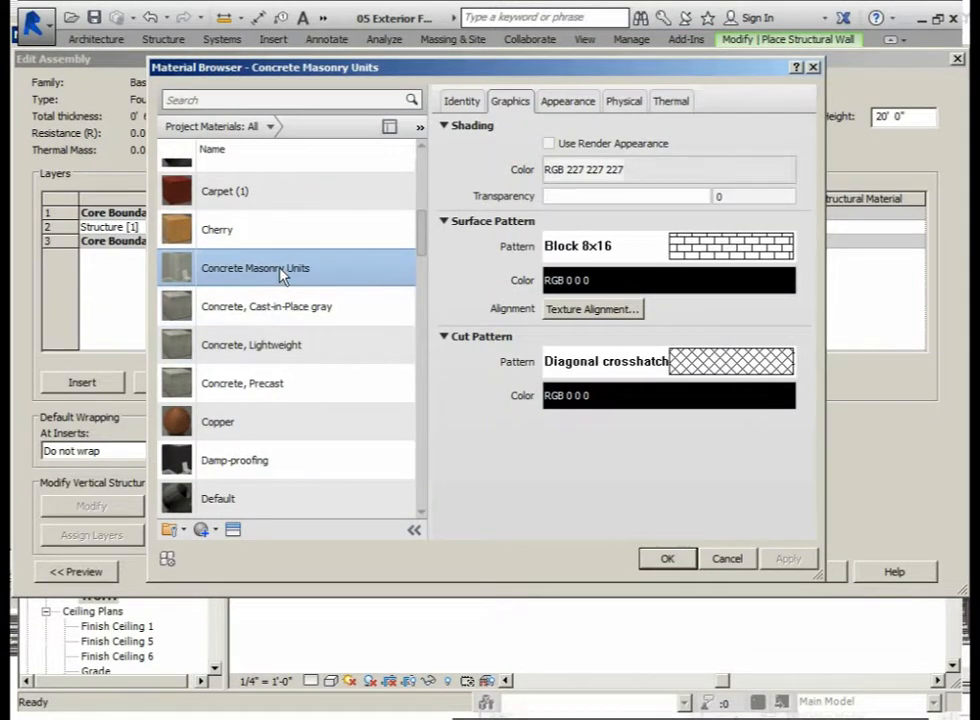
click(668, 559)
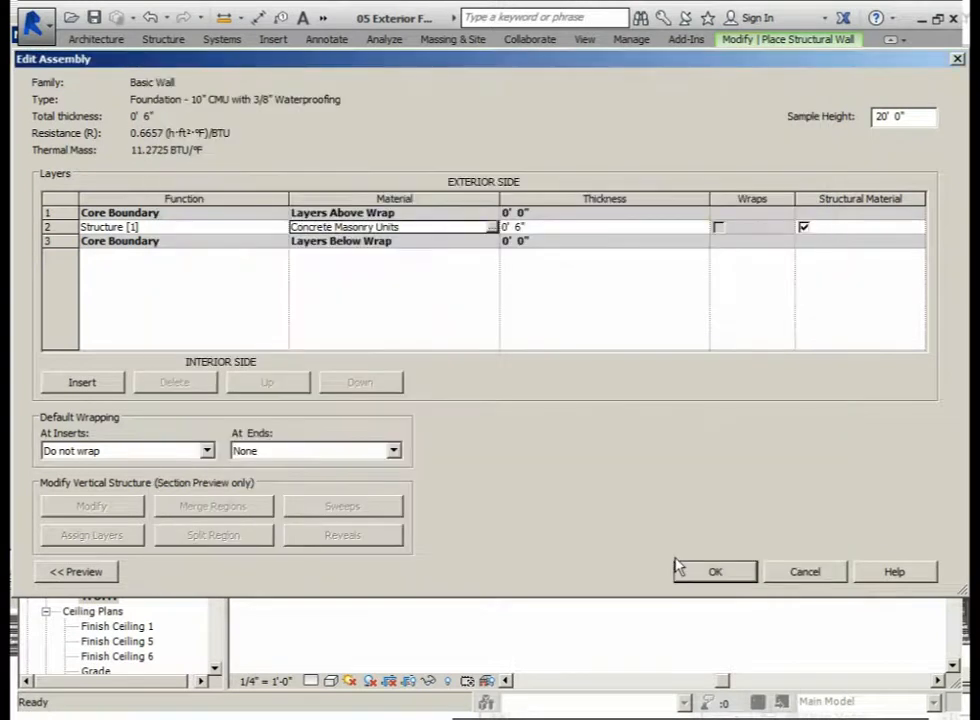
Set the masonry layer's thickness to 9 5/8" and show the wall assembly's section preview
click(520, 230)
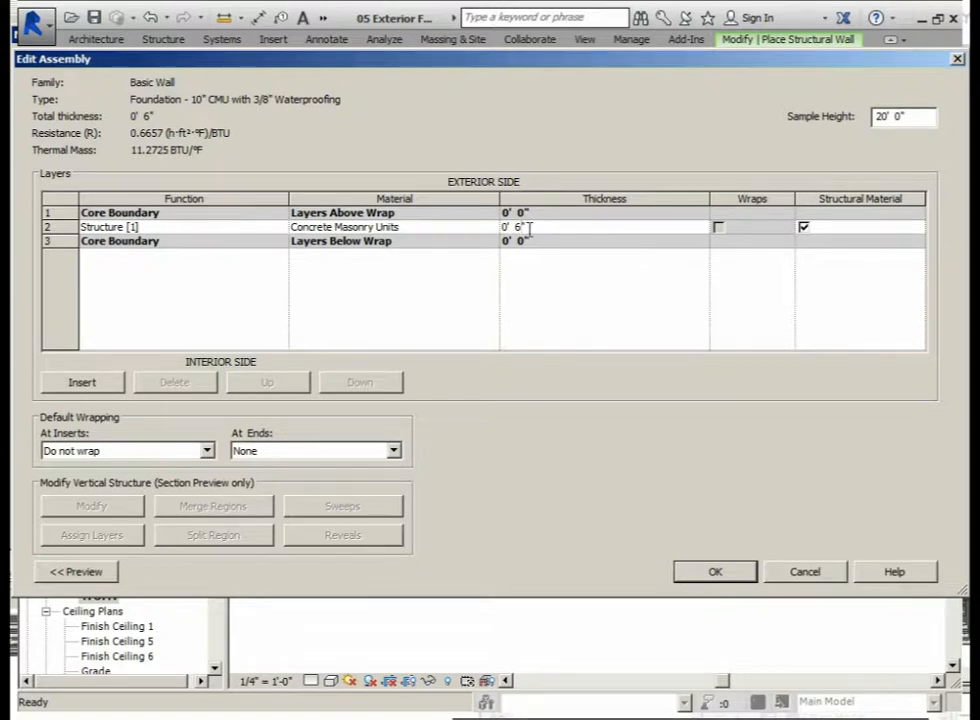
key(BackSpace)
key(BackSpace)
text(9 5/8)
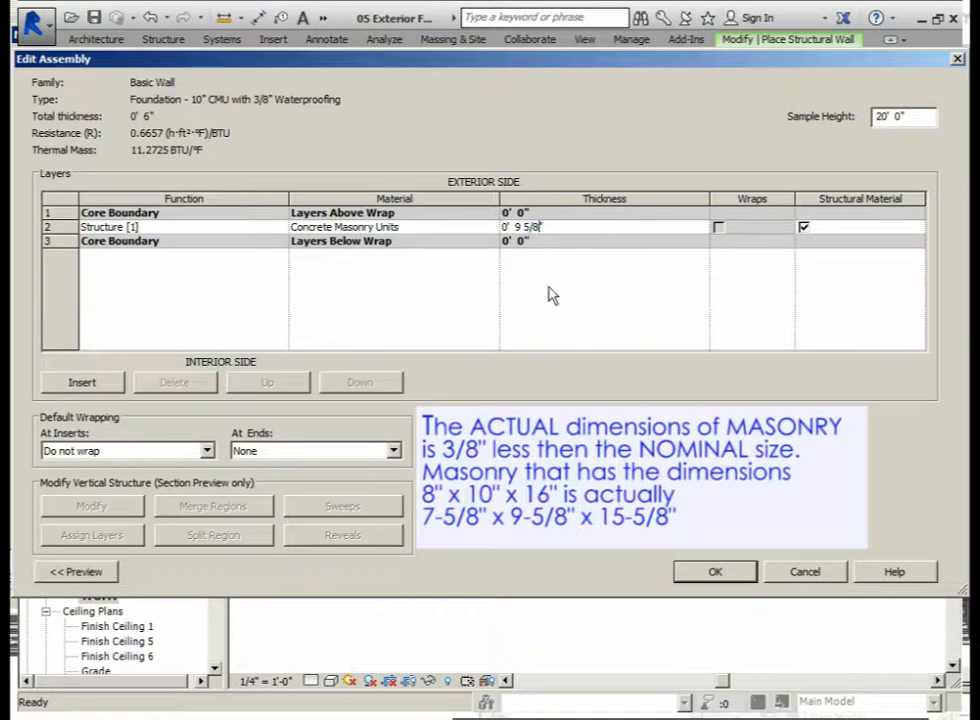
click(793, 680)
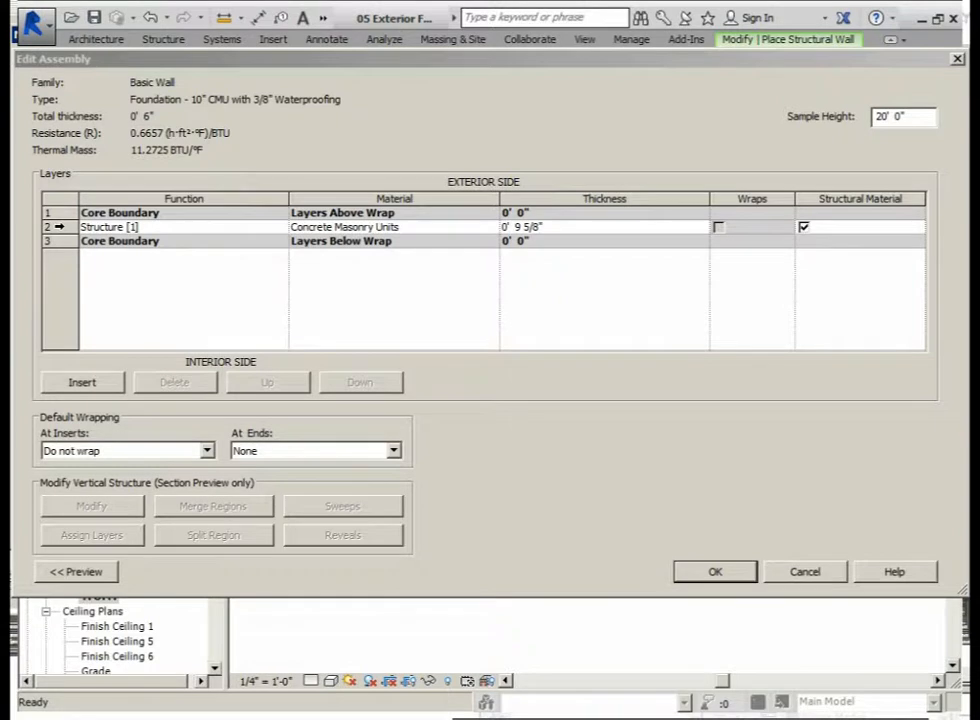
click(76, 571)
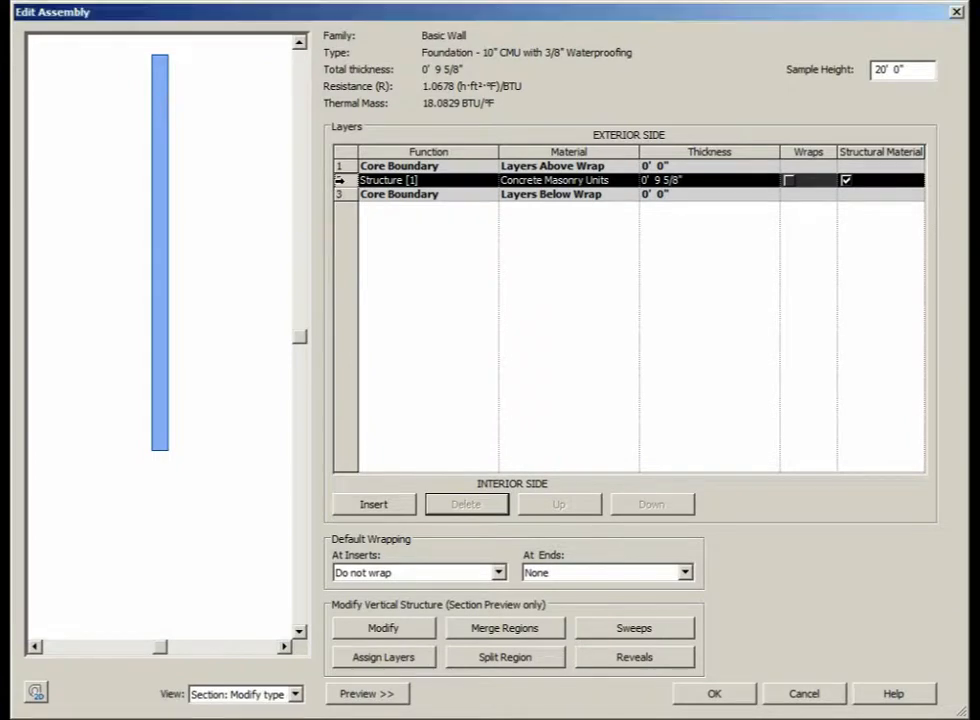
Insert a Substrate [2] layer on the exterior side of the masonry layer and give it the Damp-proofing material
click(374, 504)
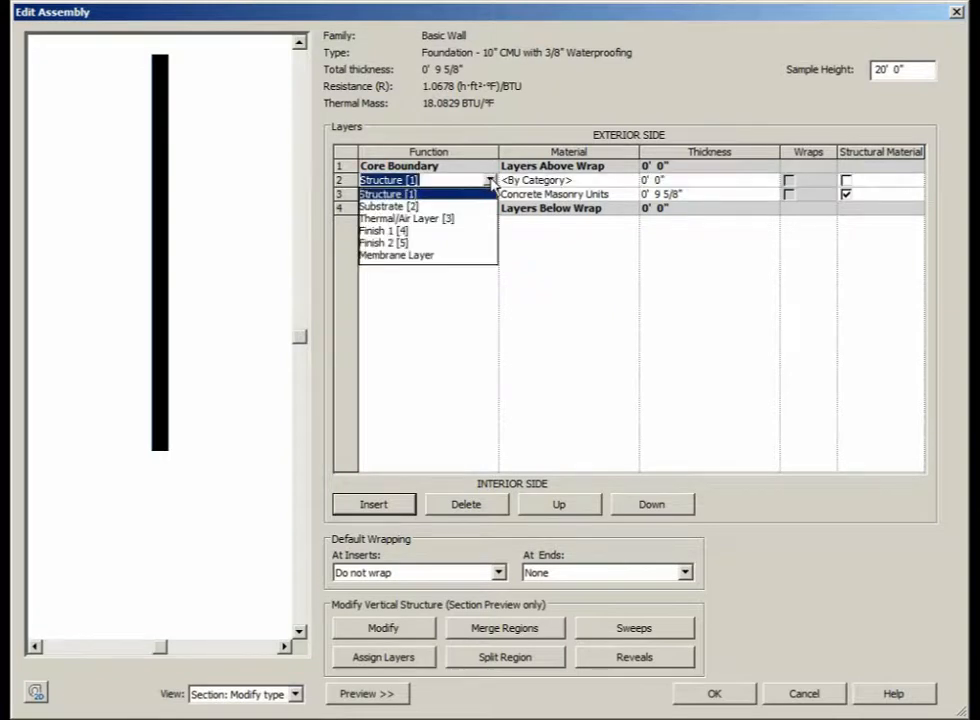
click(390, 206)
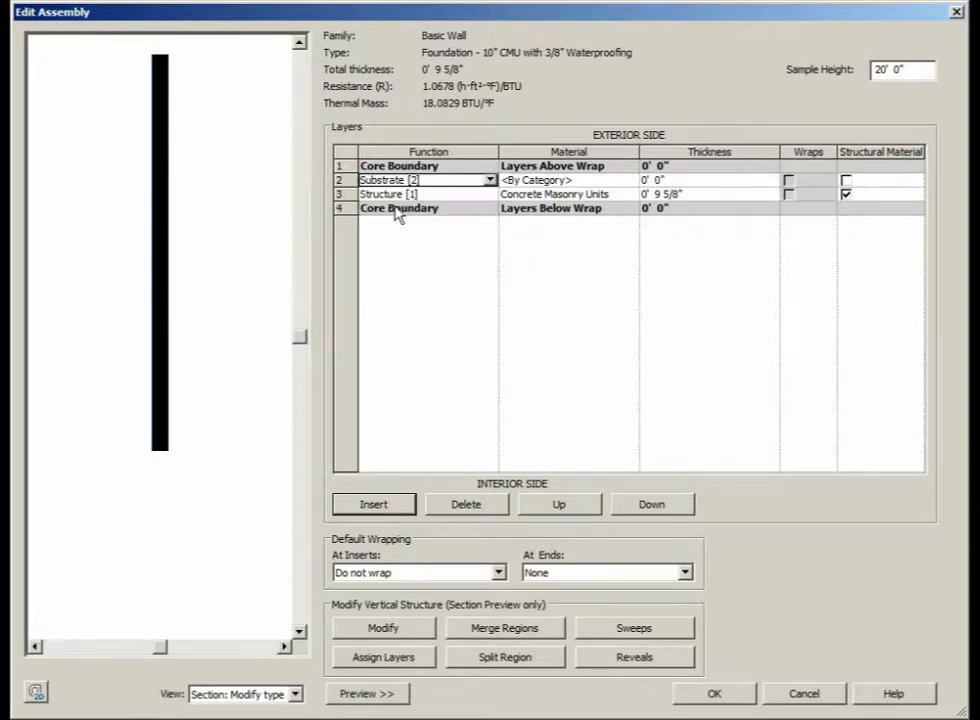
click(631, 183)
click(631, 180)
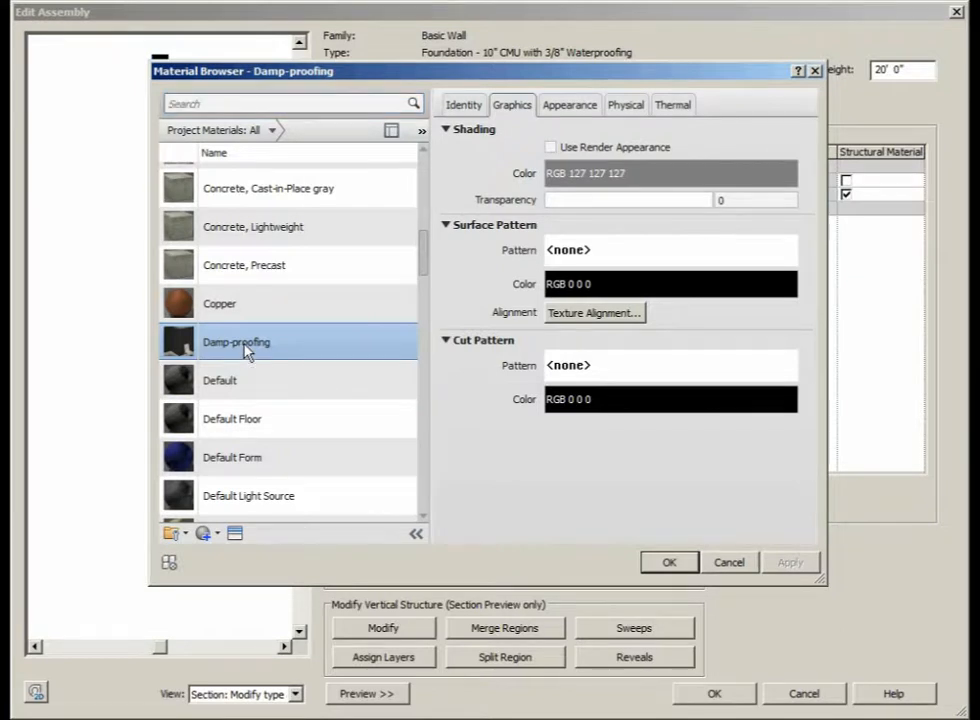
click(668, 563)
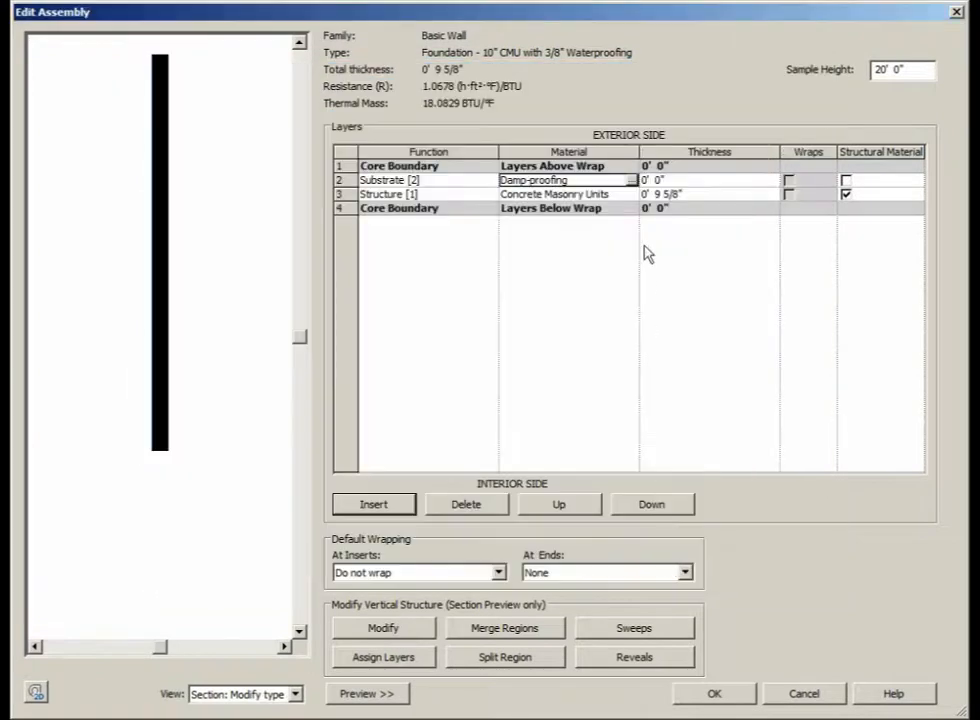
Set the damp-proofing layer's thickness to 3/8" and accept the wall assembly
click(662, 181)
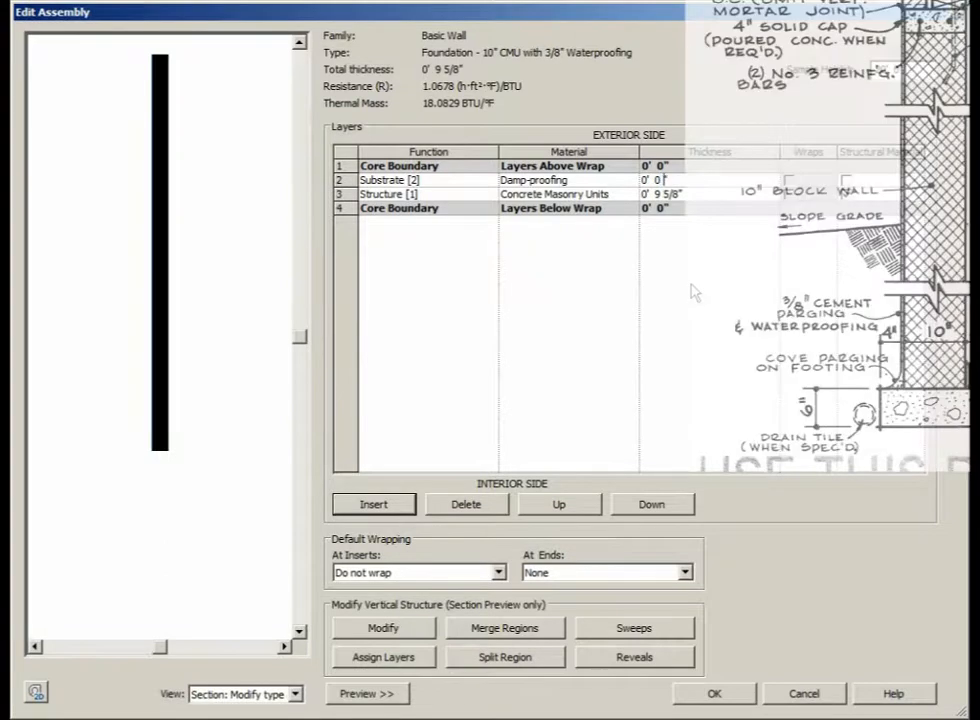
text(3/8)
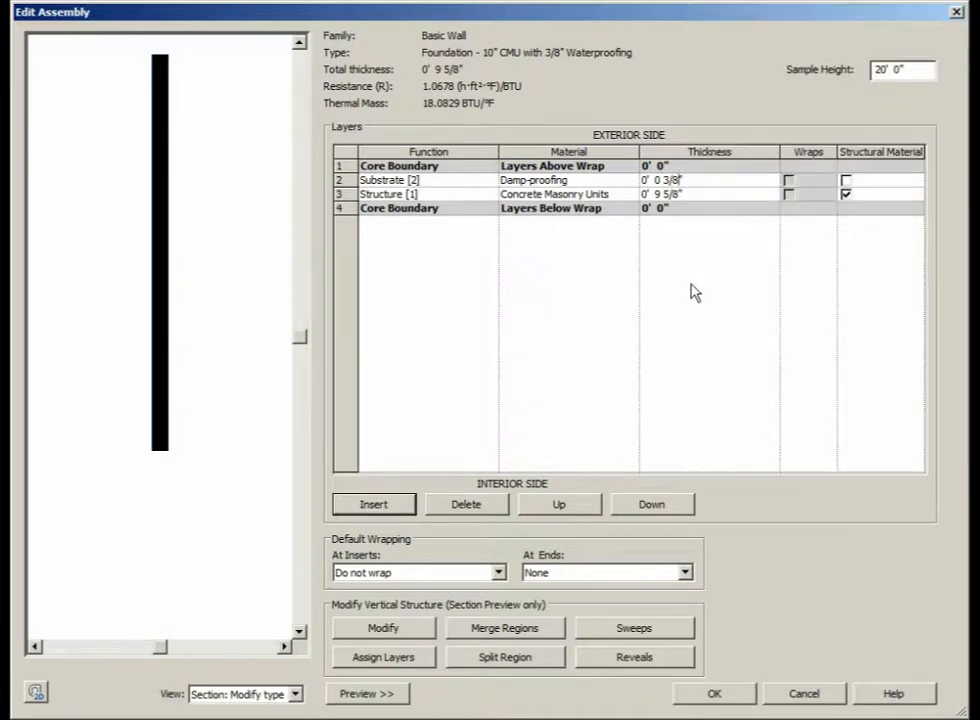
key(Tab)
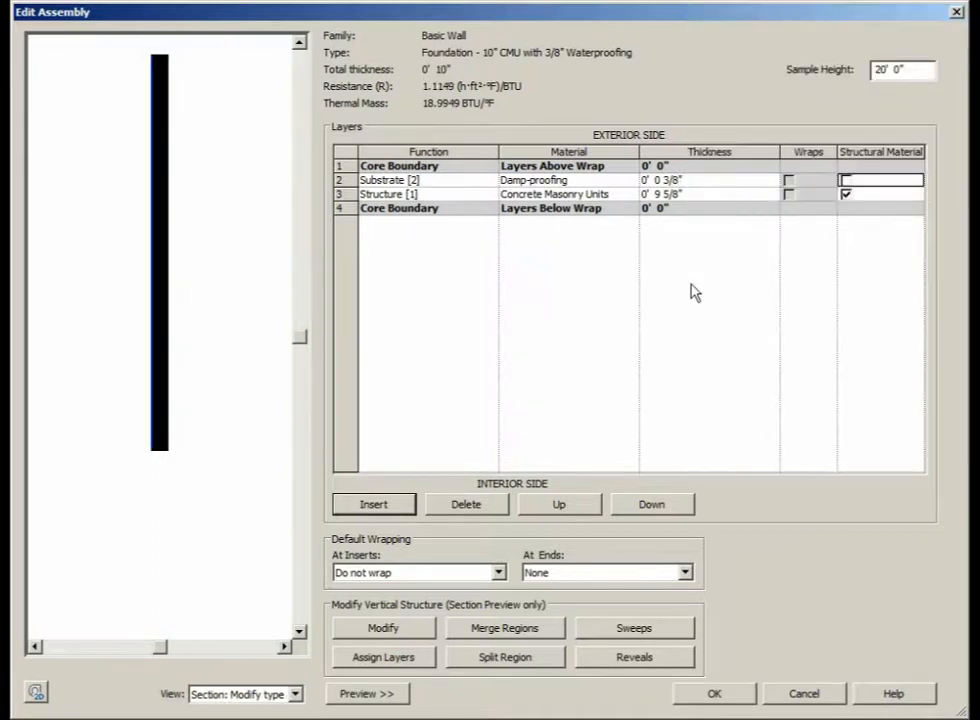
click(716, 697)
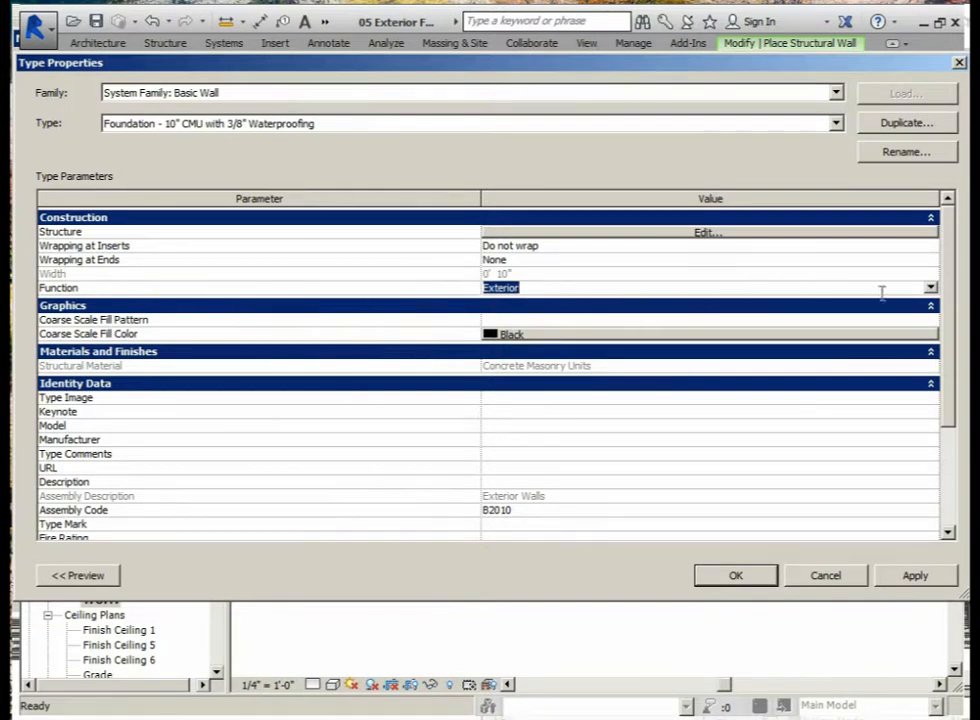
Set the wall type's Function to Foundation, then apply and accept the type properties
click(930, 287)
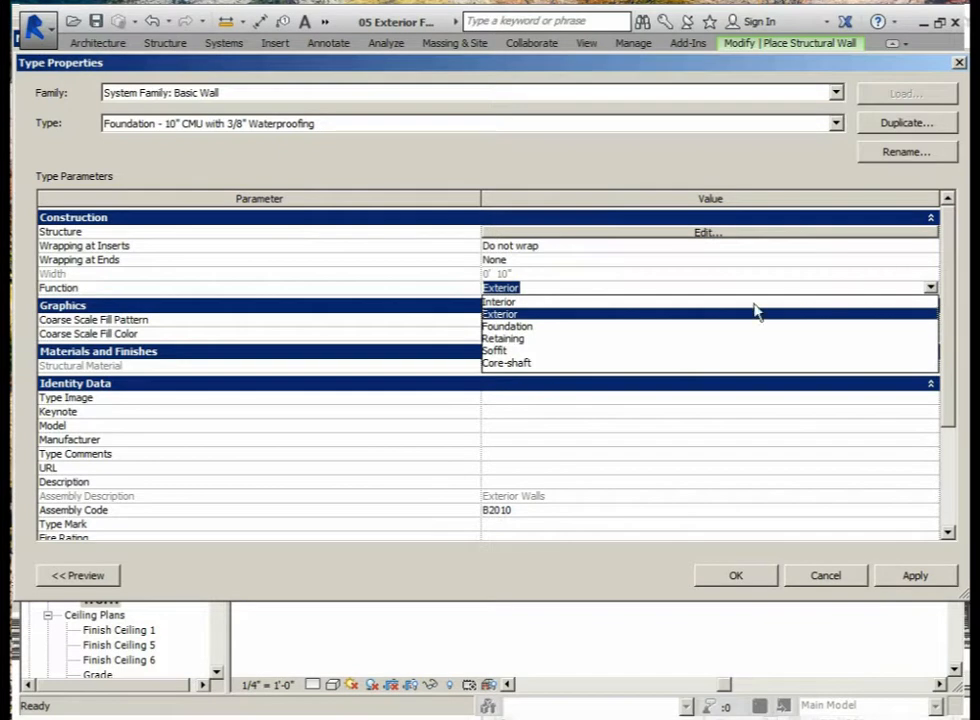
click(520, 330)
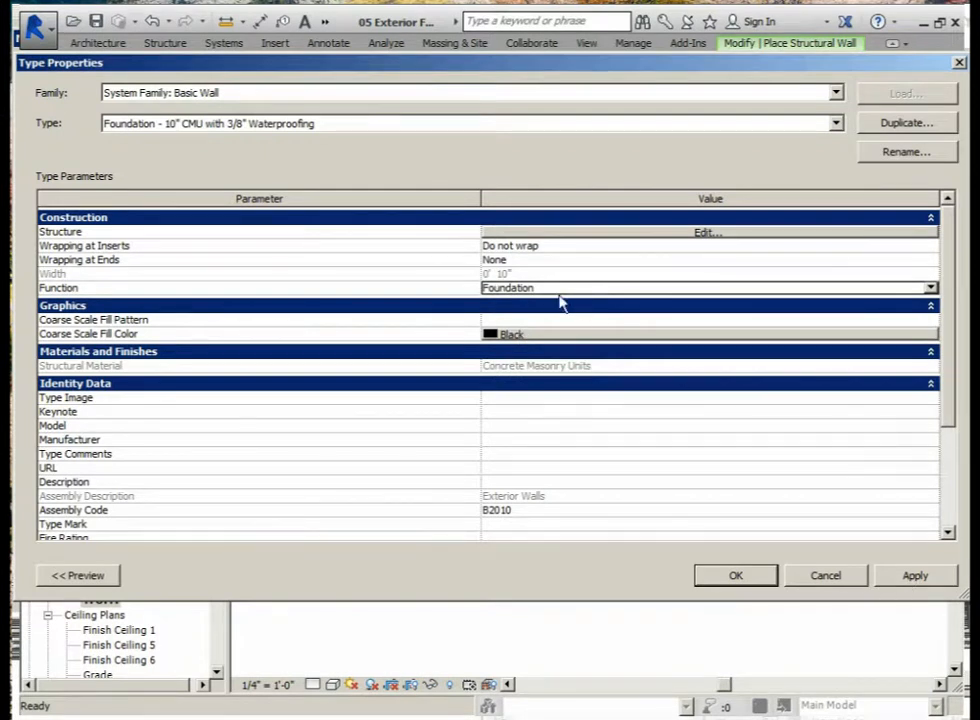
click(917, 577)
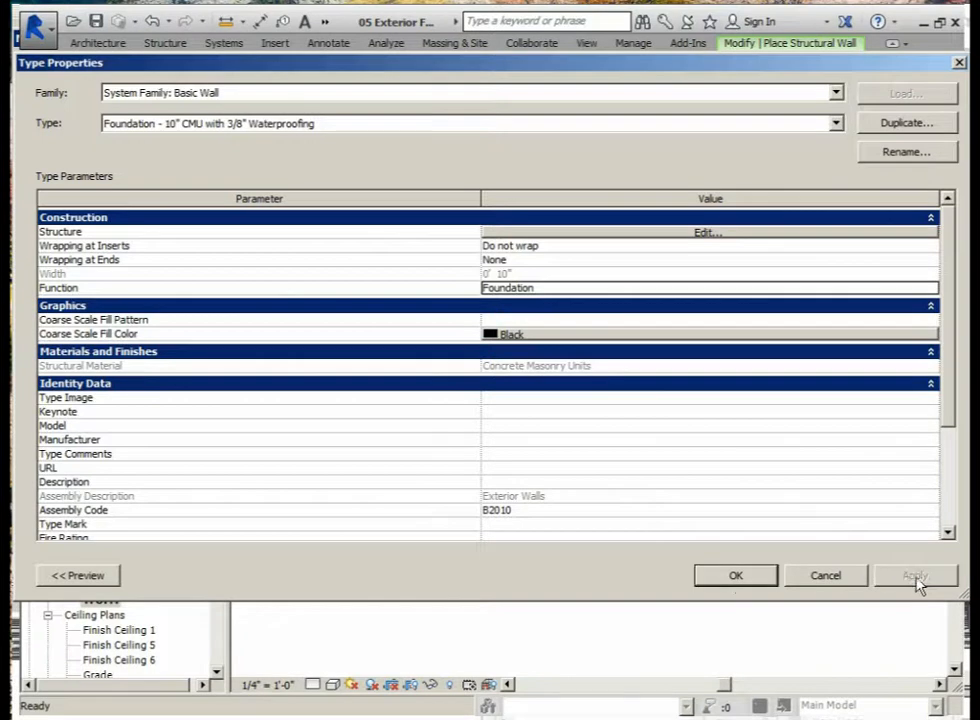
click(733, 577)
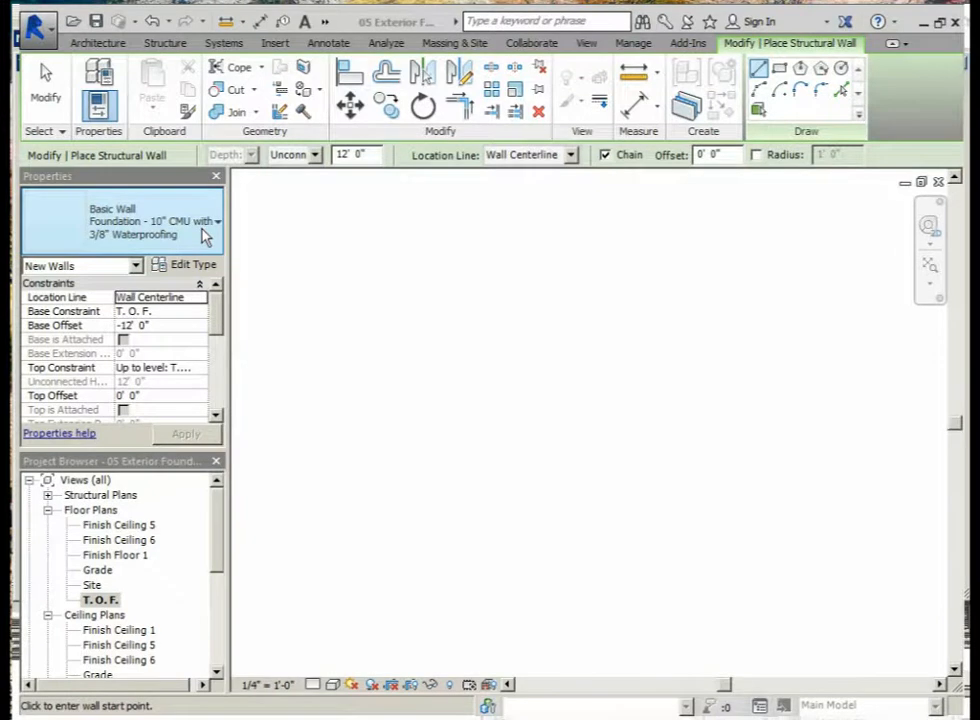
Duplicate the Generic - 4" Brick wall type under the name Foundation - 4" Brick
click(204, 235)
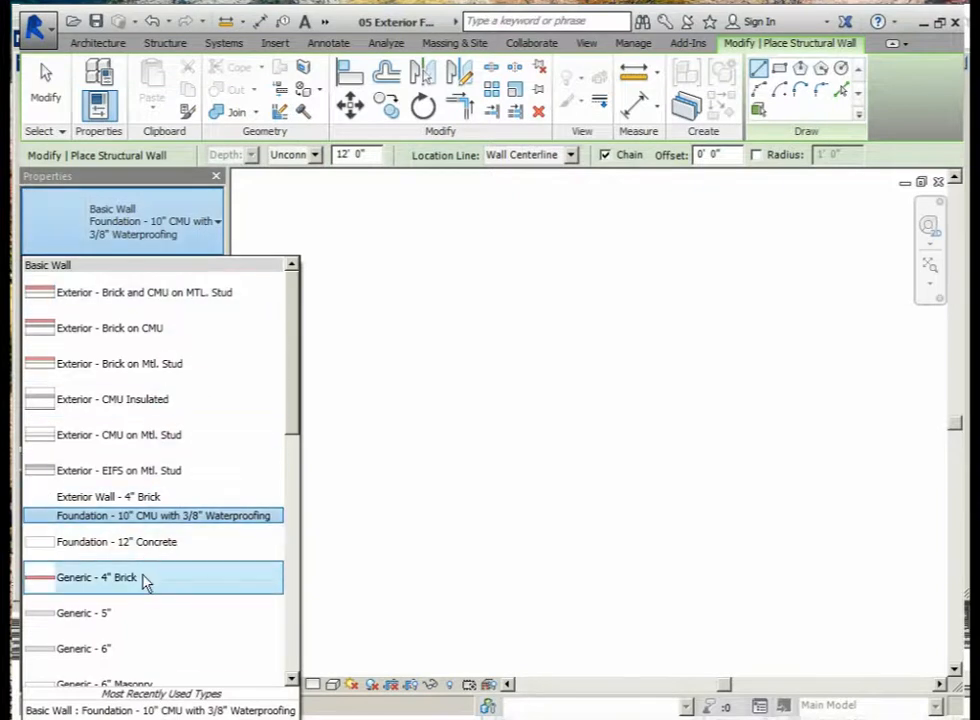
mouse_move(142, 580)
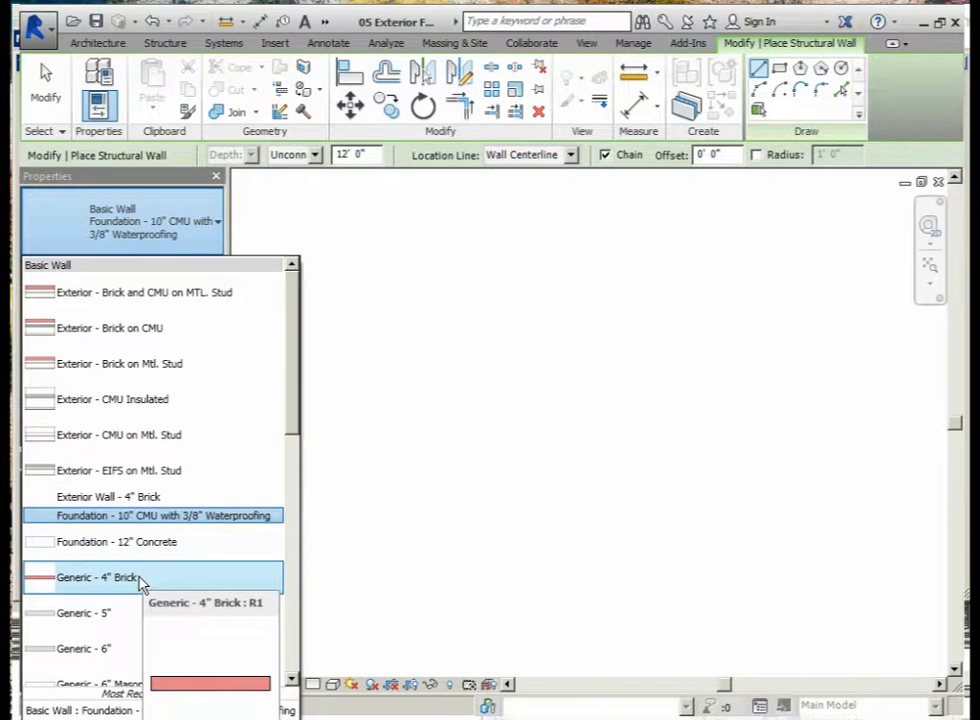
click(142, 580)
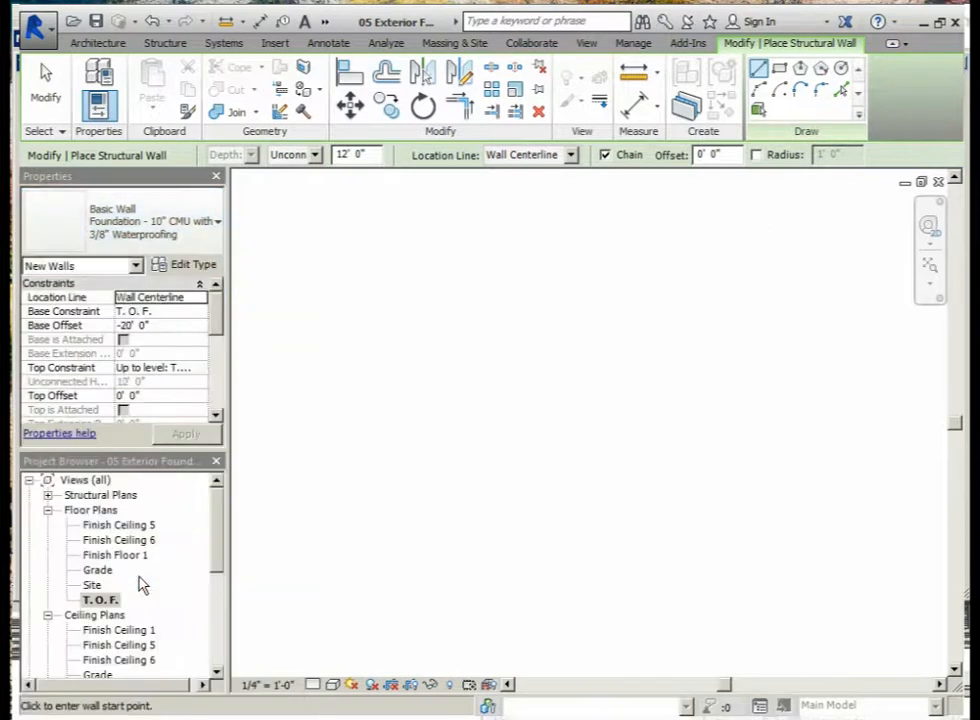
click(210, 268)
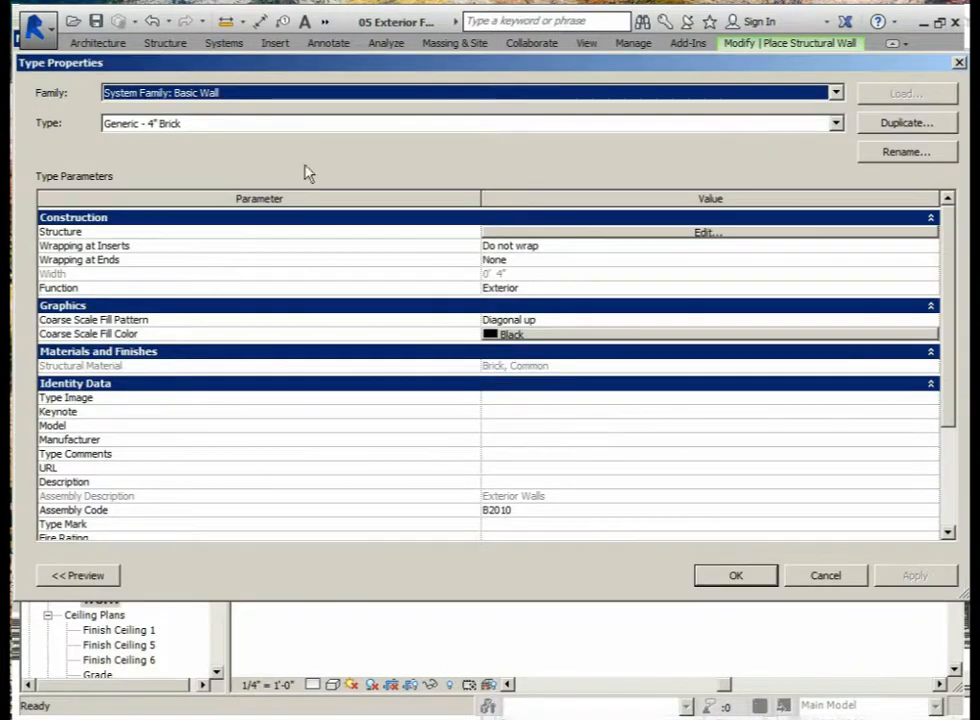
click(905, 124)
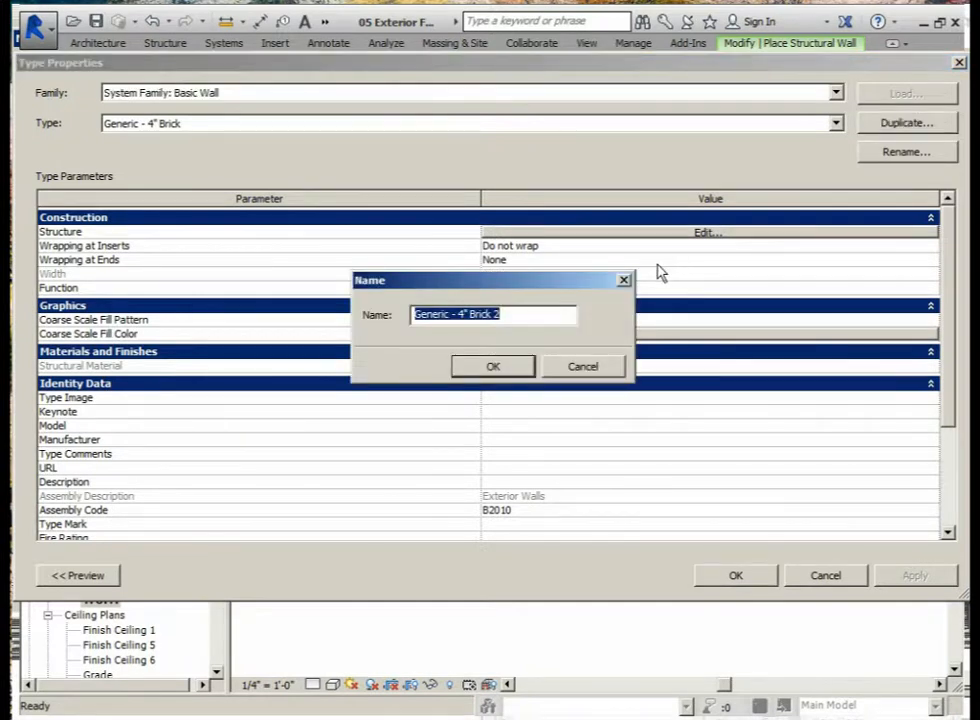
text(Foundatin)
key(BackSpace)
text(on - 4" Brick)
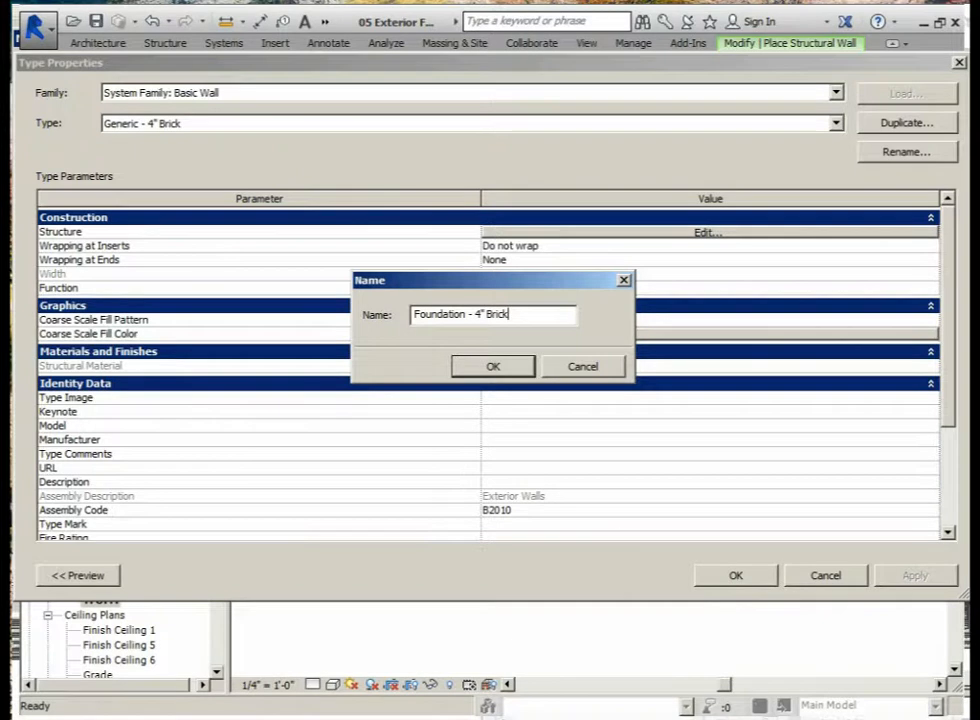
click(498, 367)
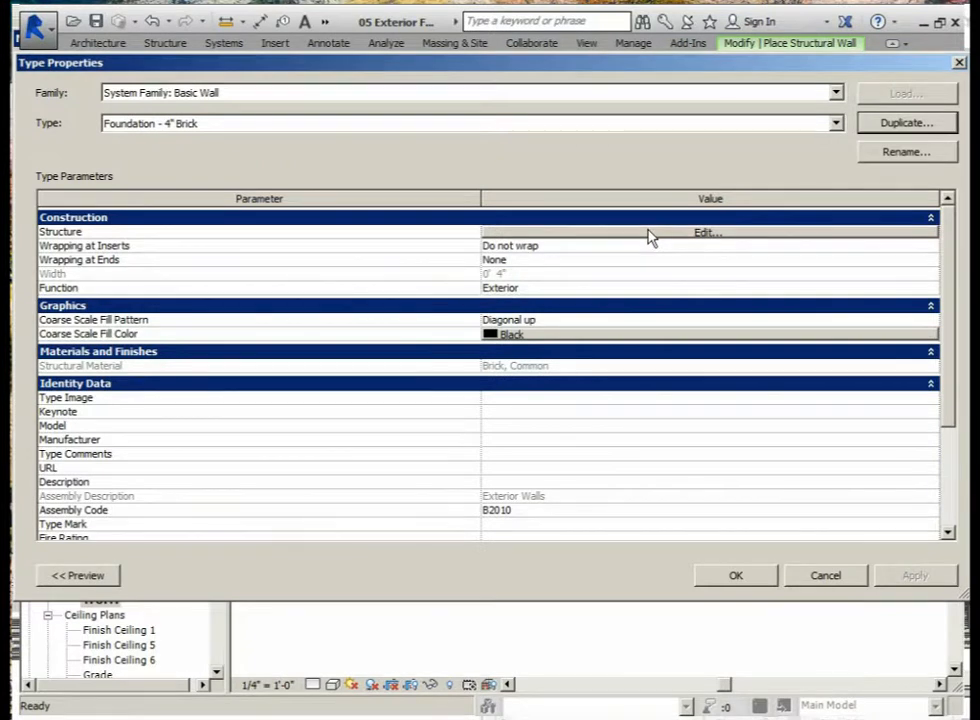
Set the common brick structure layer's thickness to 3 5/8" and accept the wall assembly
click(705, 233)
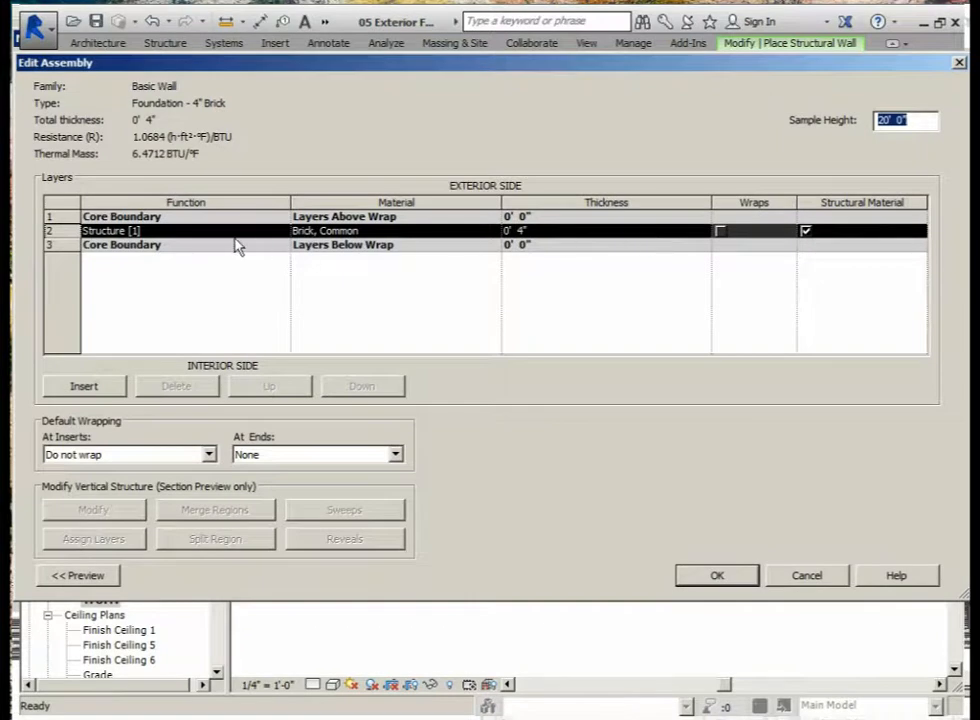
click(524, 231)
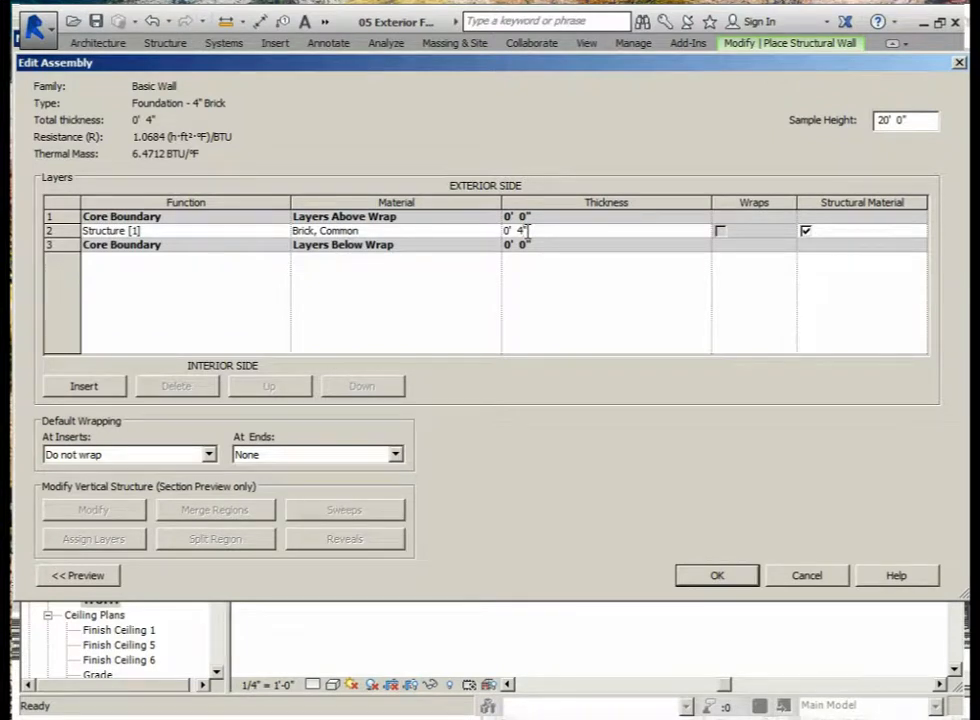
key(BackSpace)
key(BackSpace)
text(3 5/8)
key(Tab)
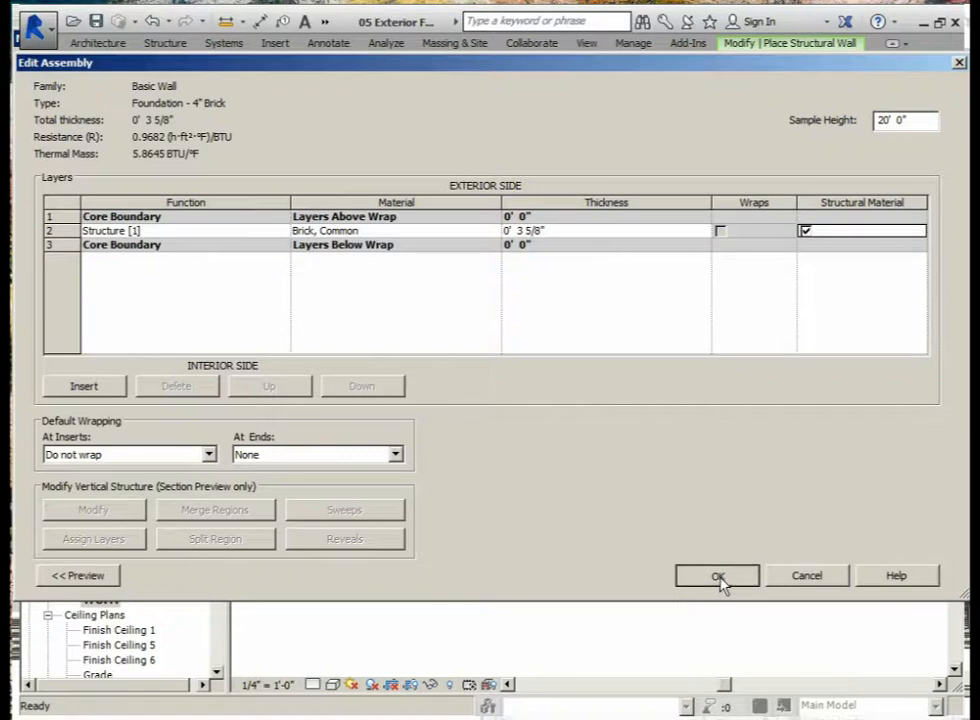
click(721, 580)
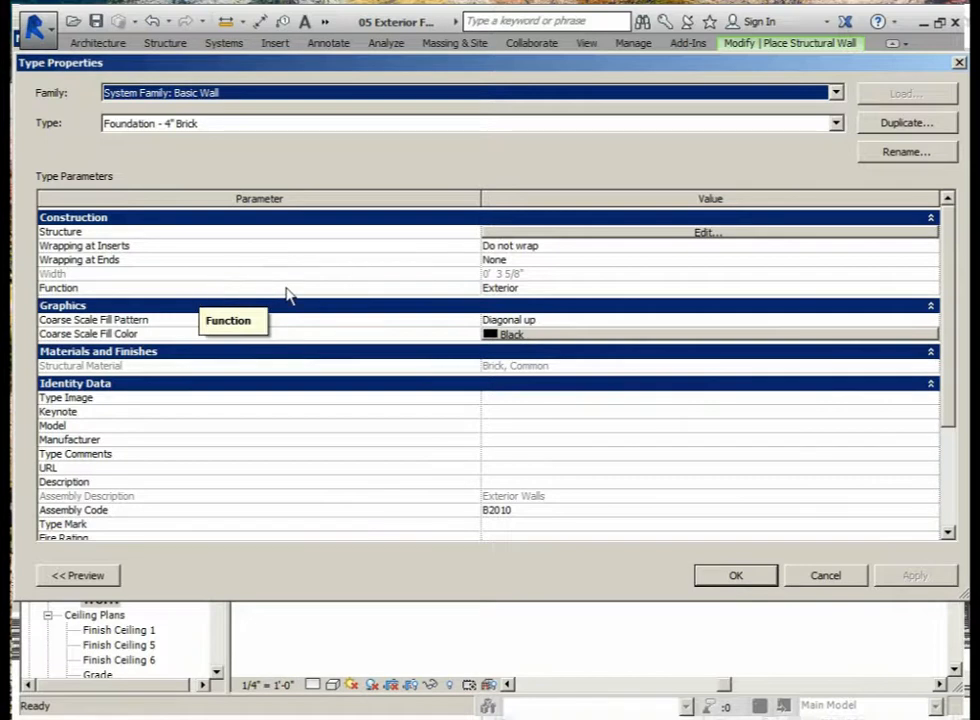
Set the brick wall type's Function to Foundation and accept the type properties
click(540, 289)
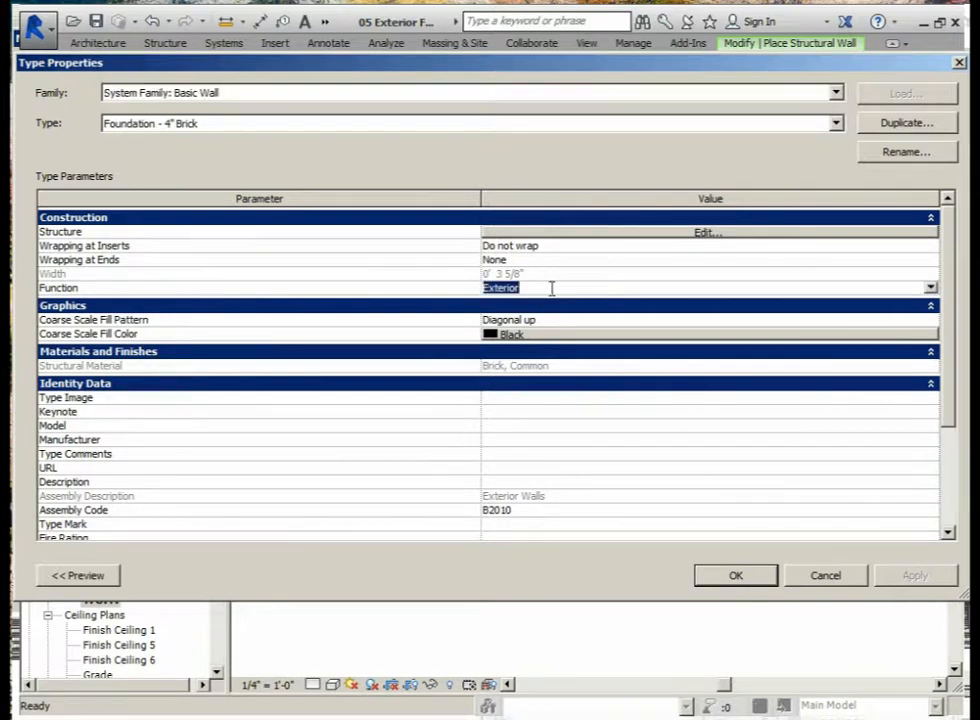
click(929, 289)
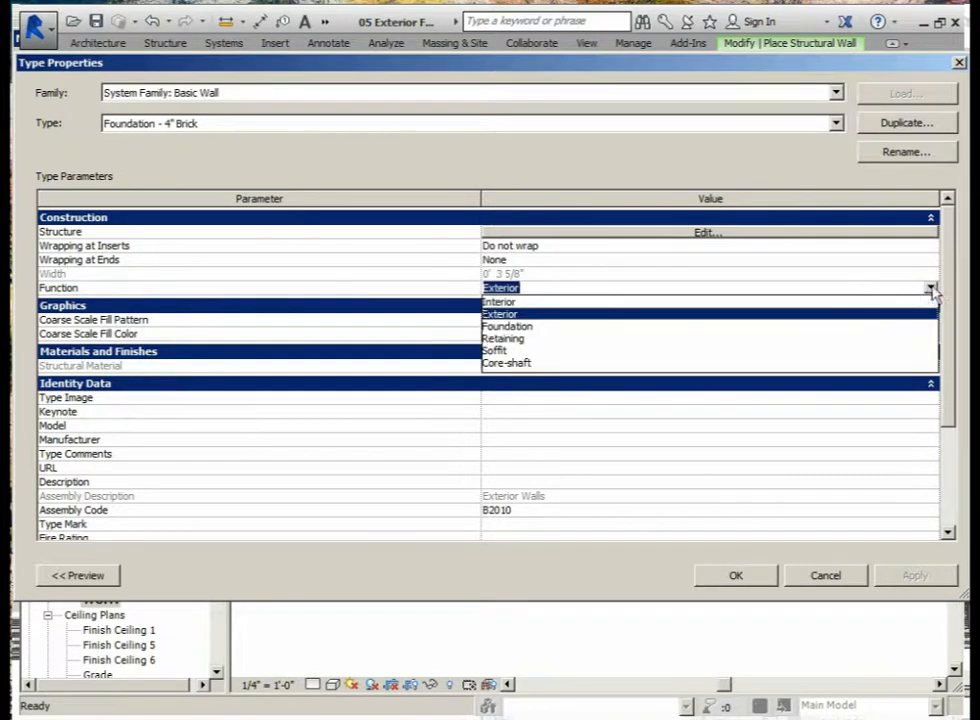
click(510, 326)
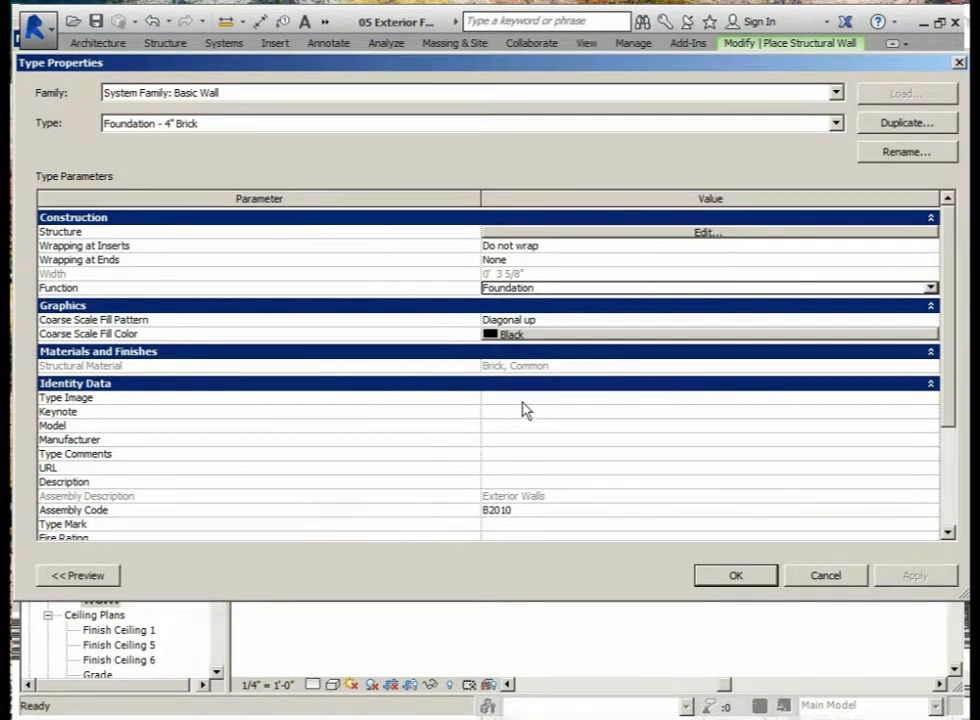
click(734, 576)
click(735, 577)
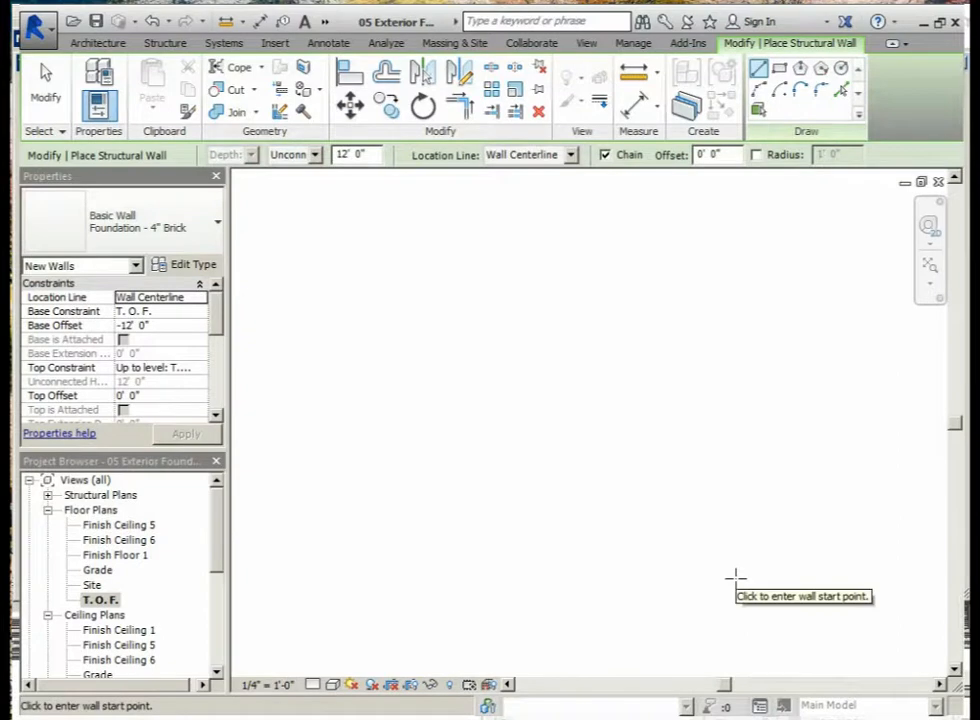
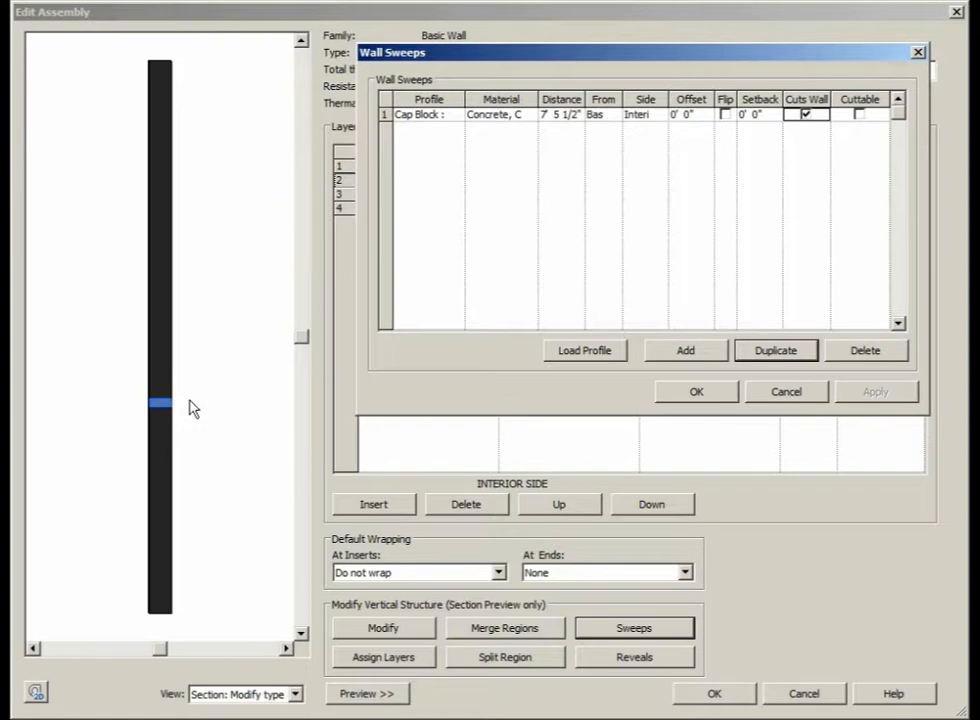
Accept the Cap Block wall sweep, then the assembly and type properties of the 10" CMU foundation wall
click(697, 392)
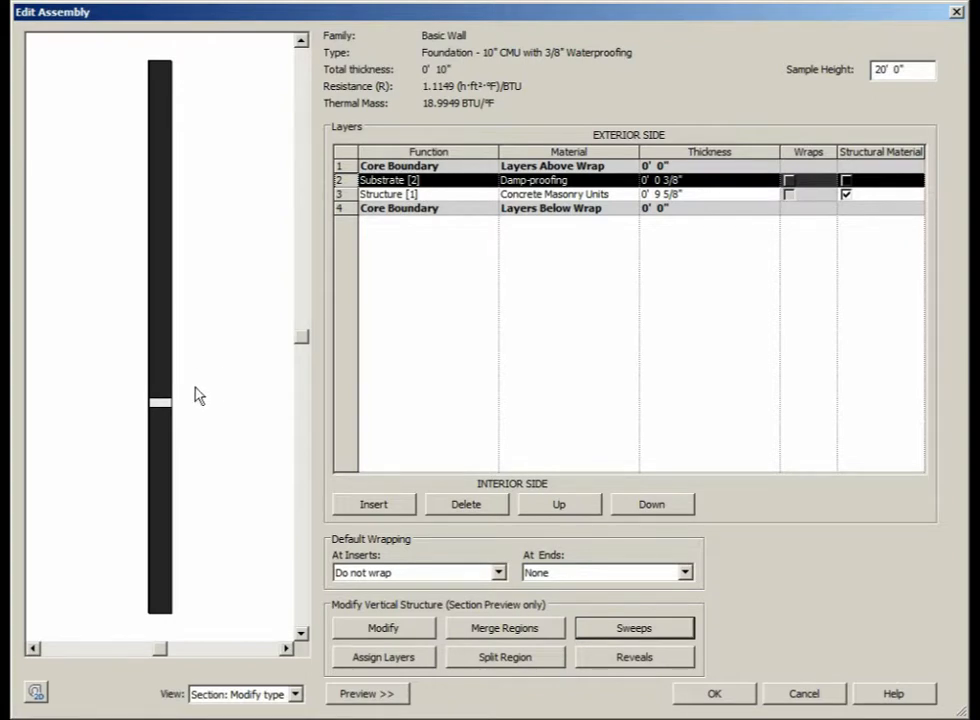
scroll(199, 395, up, 3)
middle_drag(196, 396, 232, 388)
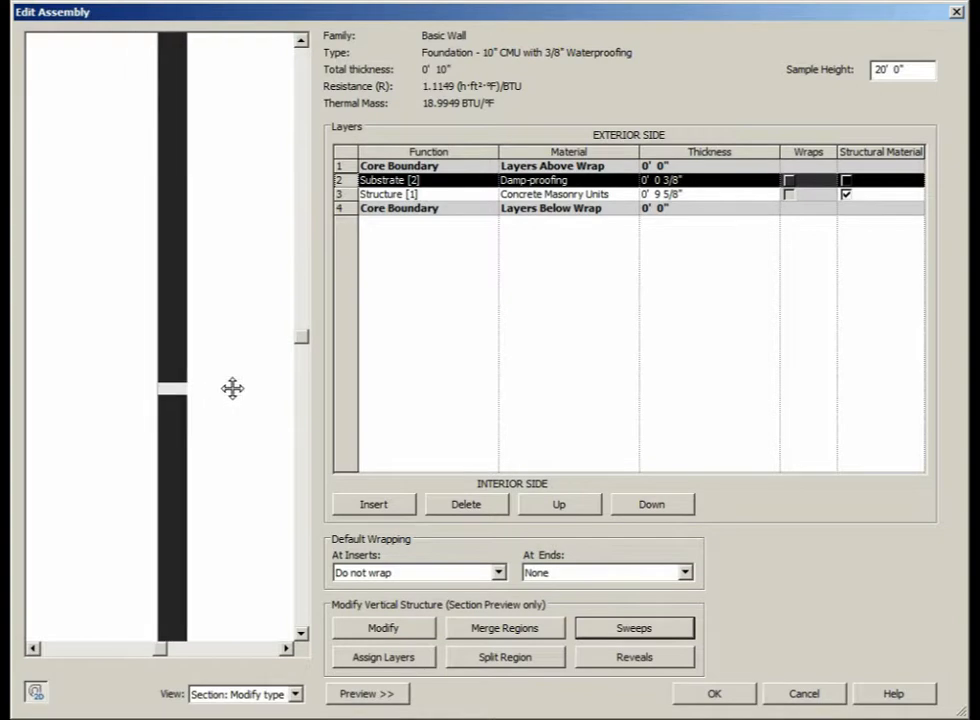
scroll(211, 394, up, 3)
scroll(207, 396, up, 3)
middle_drag(203, 396, 260, 400)
scroll(234, 396, down, 3)
scroll(231, 397, up, 1)
scroll(232, 396, up, 1)
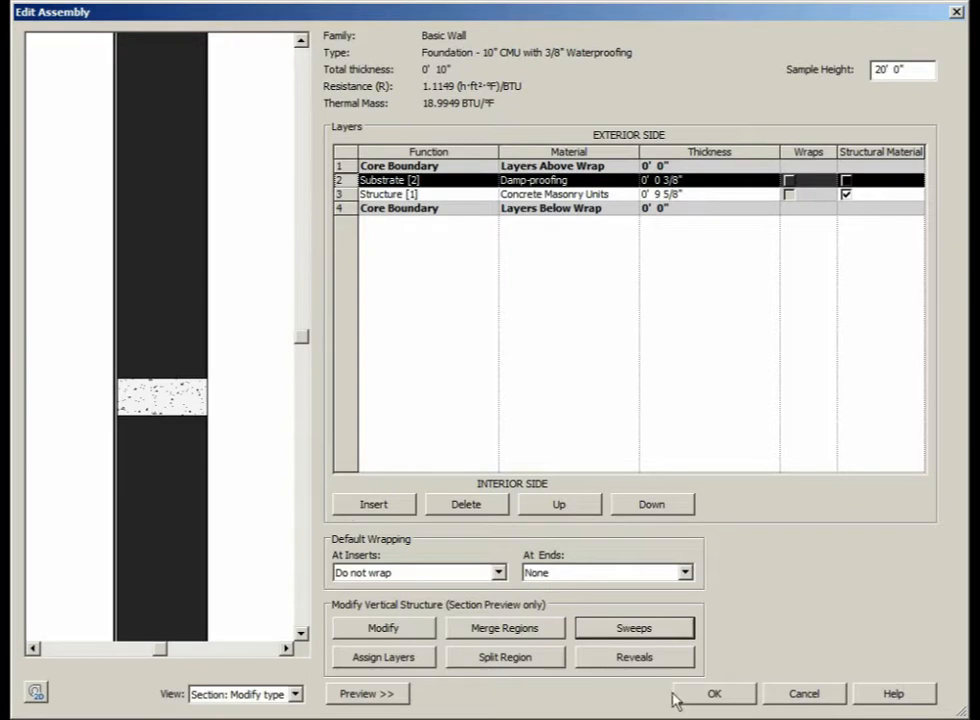
click(723, 693)
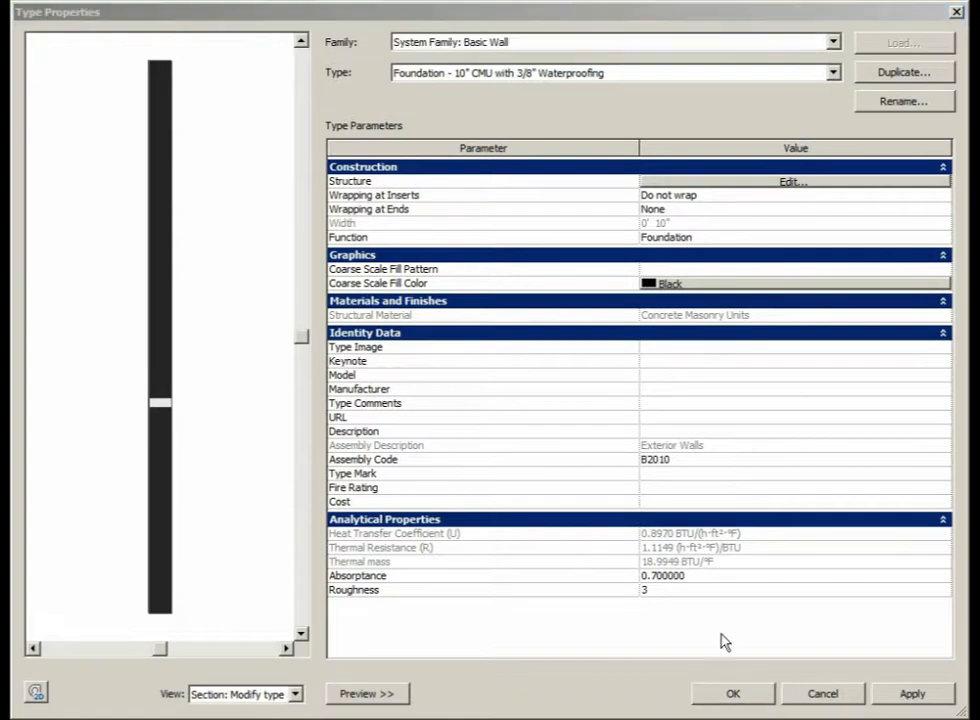
click(739, 696)
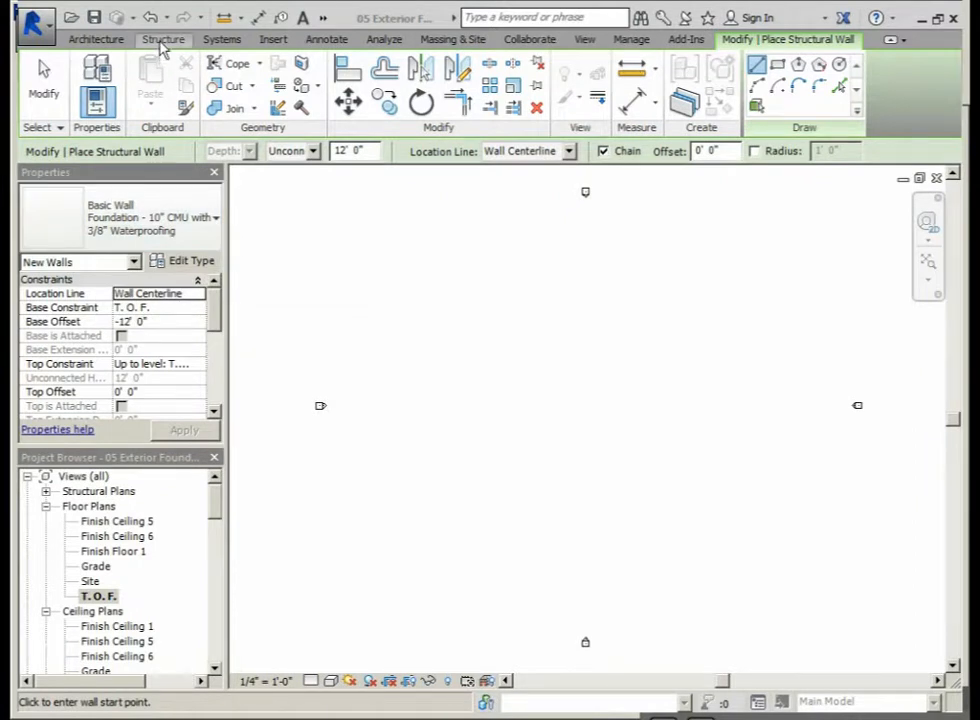
Restart the structural wall command and duplicate the Generic - 4" Brick type as Foundation - 4" Brick
click(44, 88)
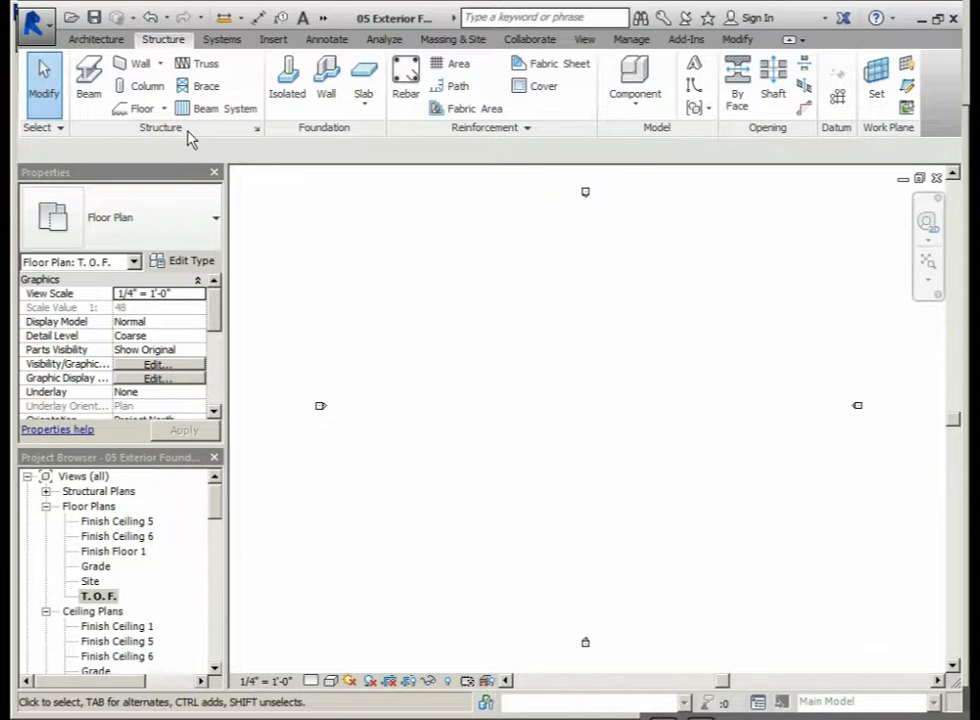
click(161, 64)
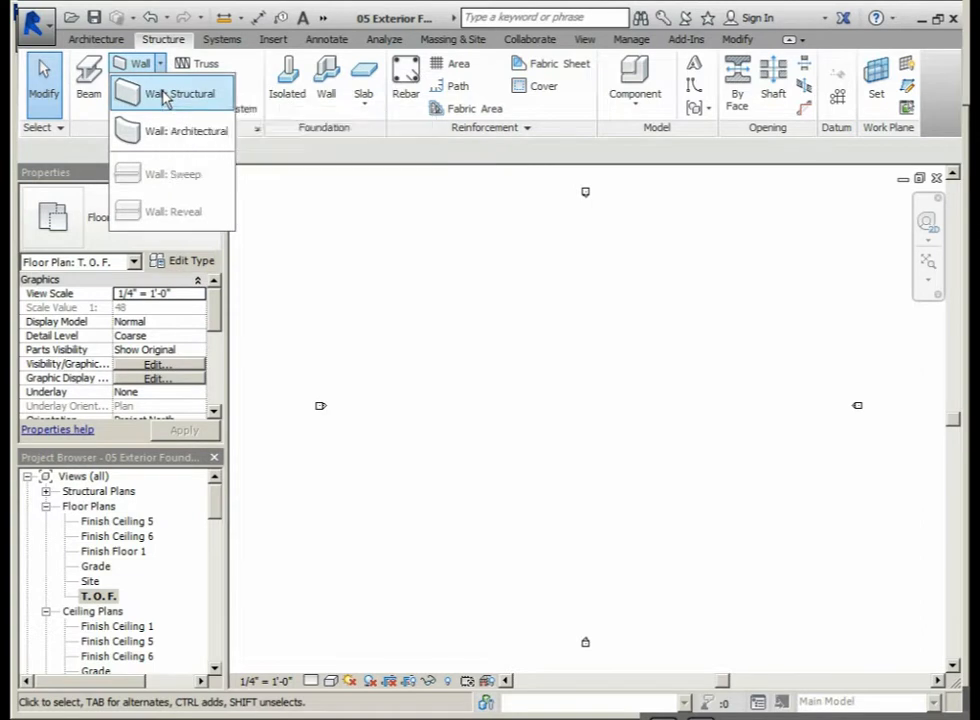
click(165, 95)
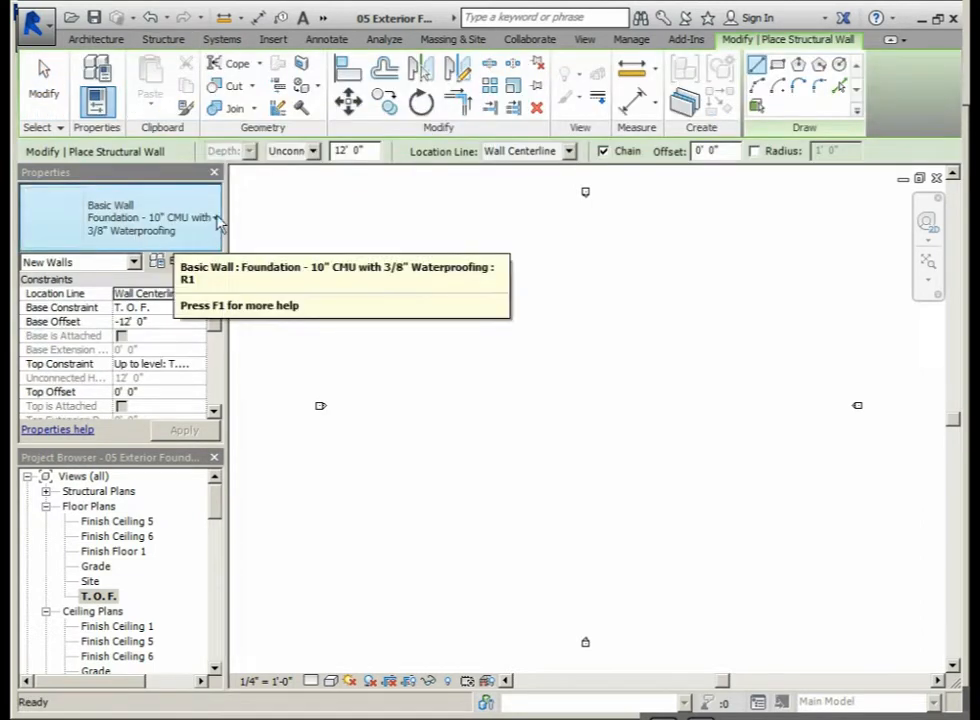
click(216, 219)
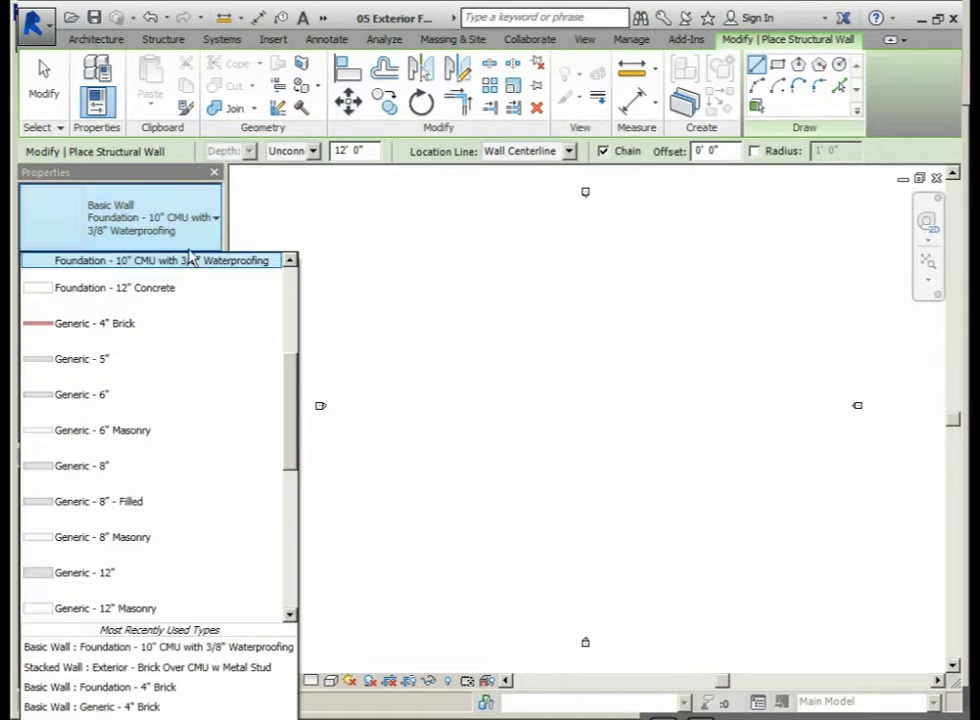
click(112, 330)
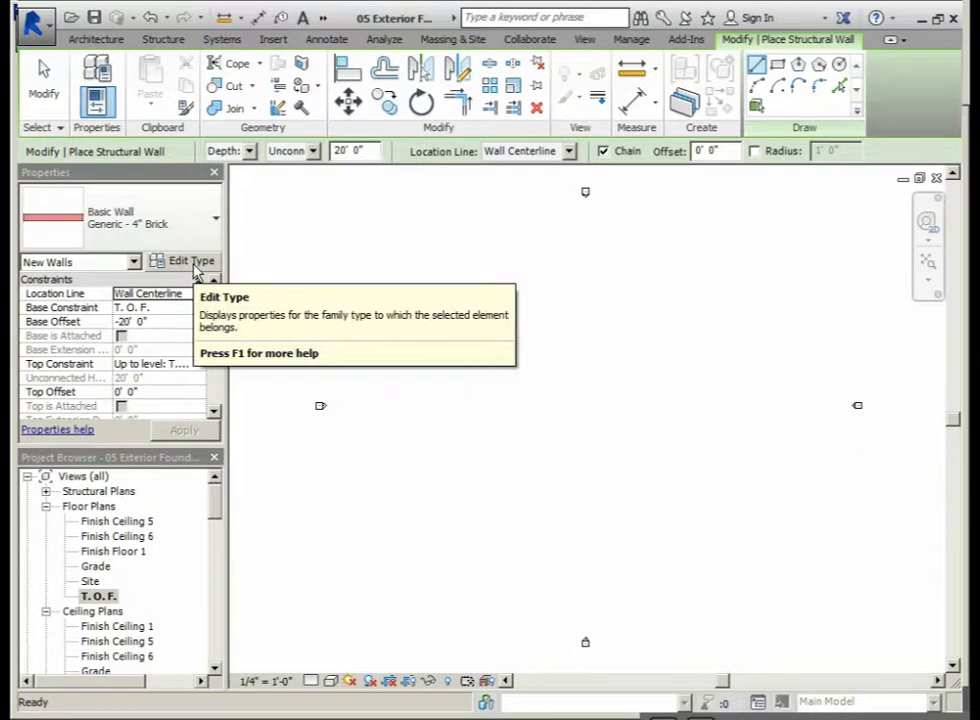
click(196, 266)
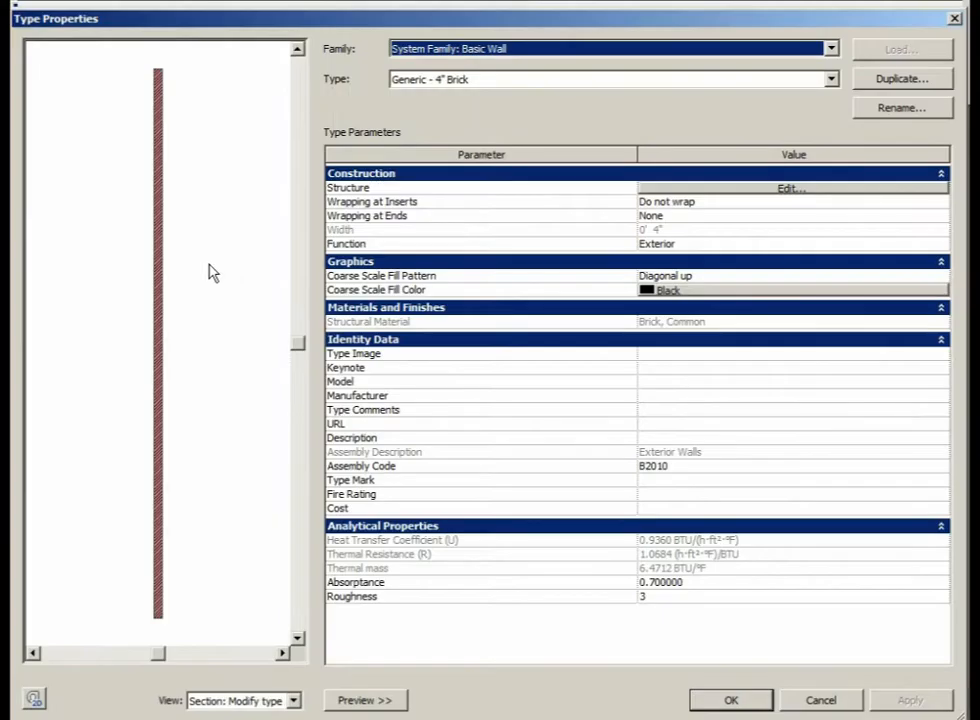
click(904, 80)
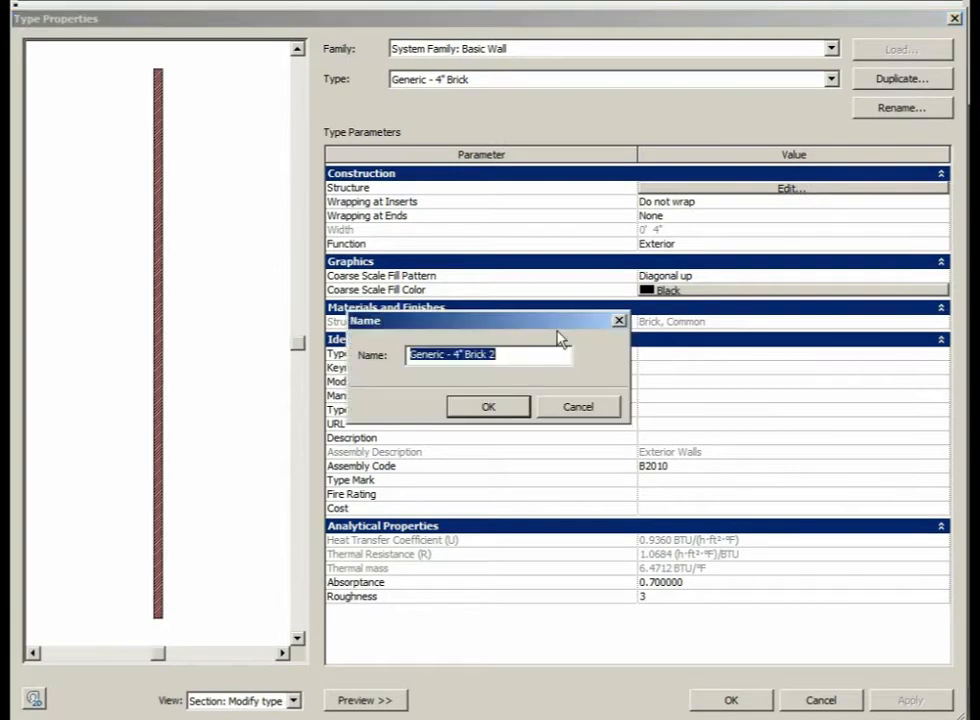
text(Foundation )
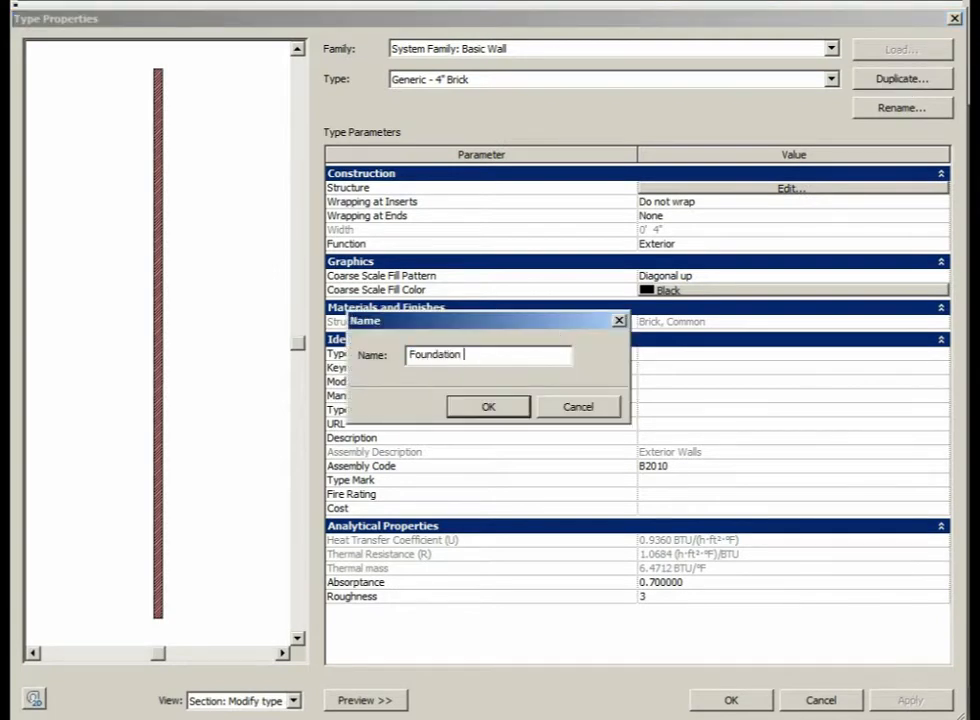
text(- 4" Brick)
click(483, 411)
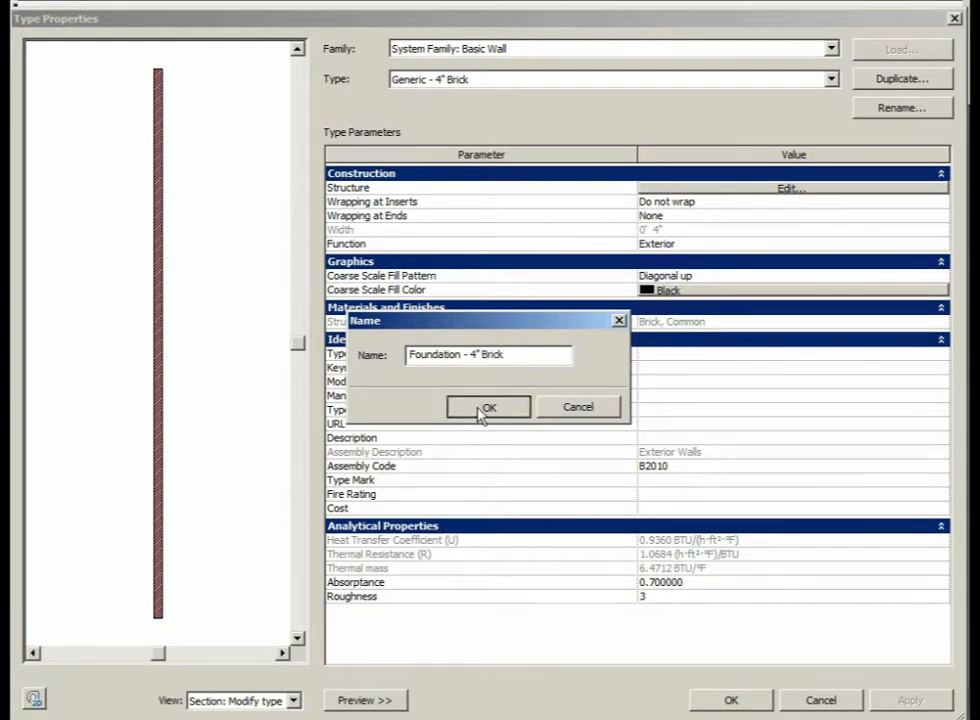
Set the Foundation - 4" Brick structure layer's thickness to 3 5/8" and accept the assembly and type properties
click(787, 190)
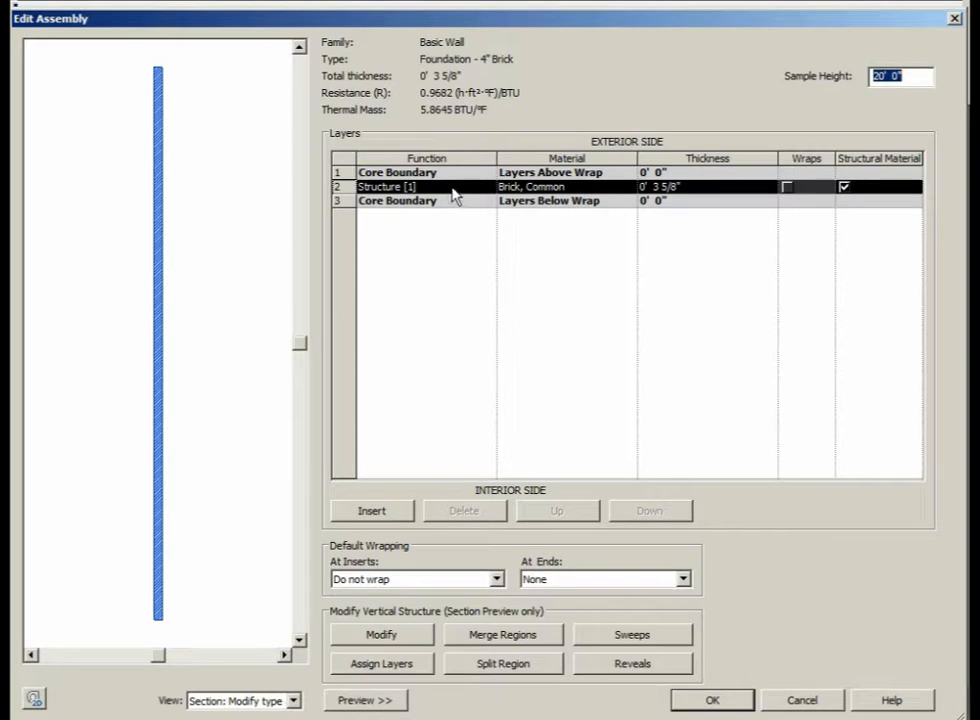
click(678, 188)
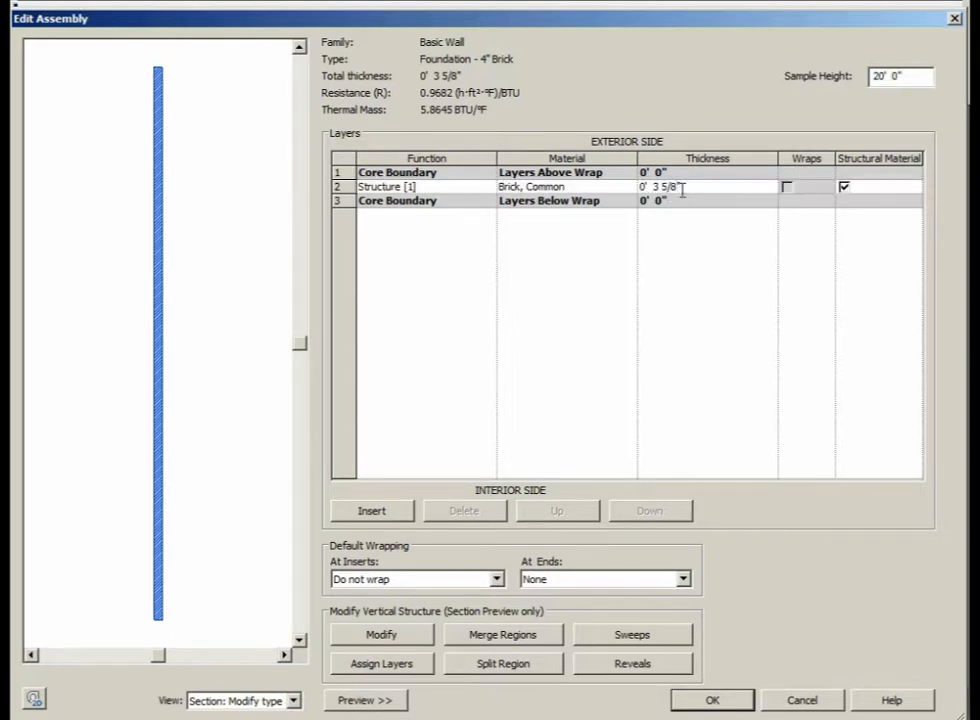
key(BackSpace)
key(BackSpace)
key(BackSpace)
key(BackSpace)
key(BackSpace)
text(3 5/8)
key(Tab)
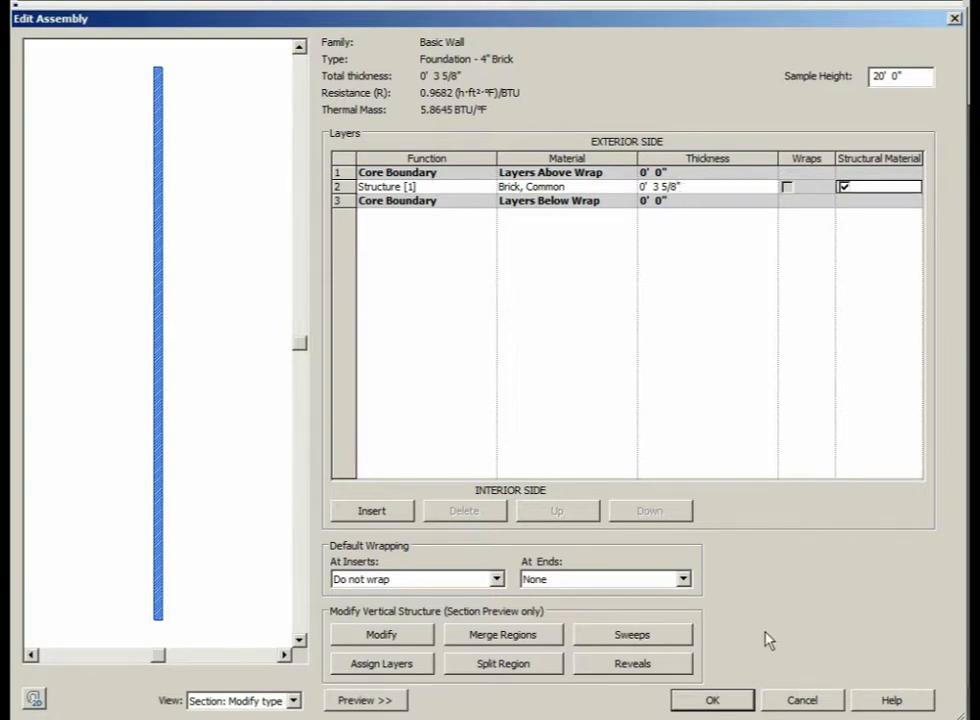
click(712, 700)
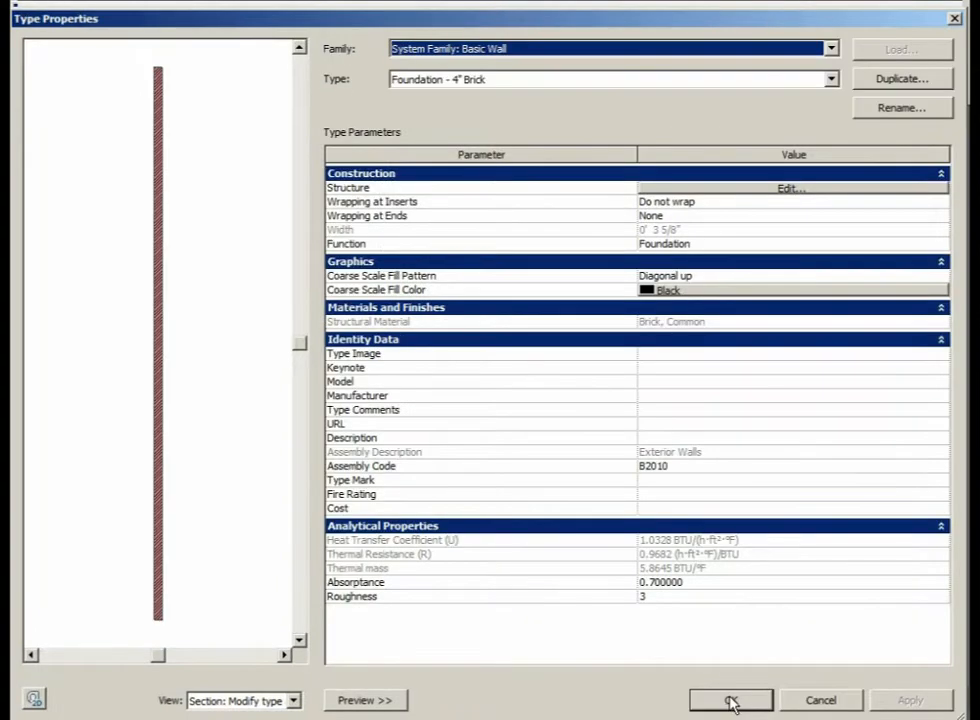
click(731, 701)
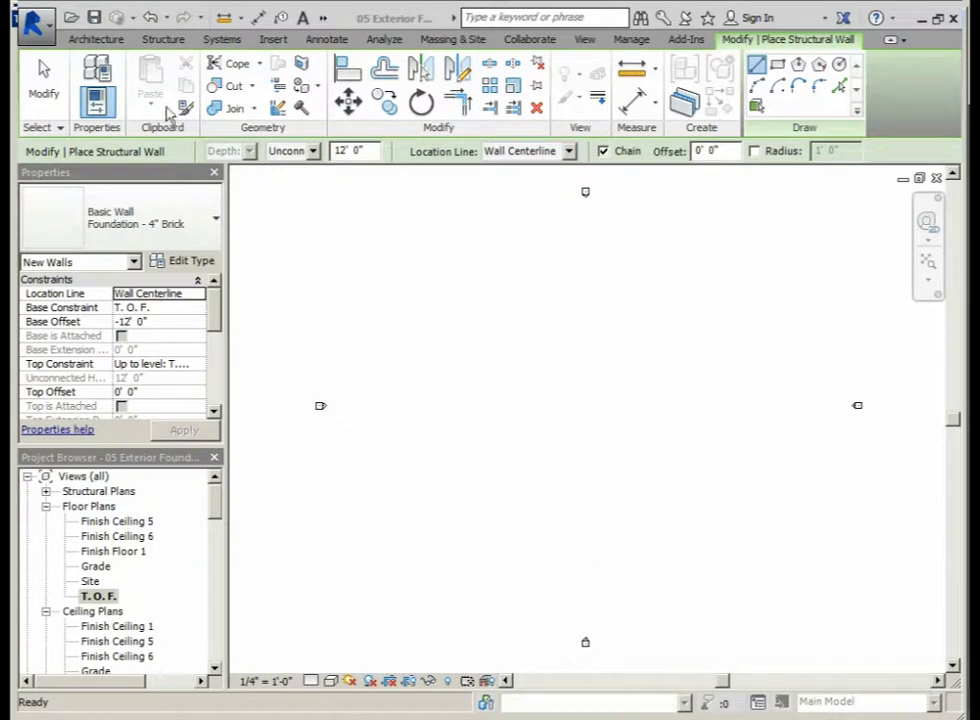
Restart the structural wall command with the Generic - 6" basic wall type
click(46, 94)
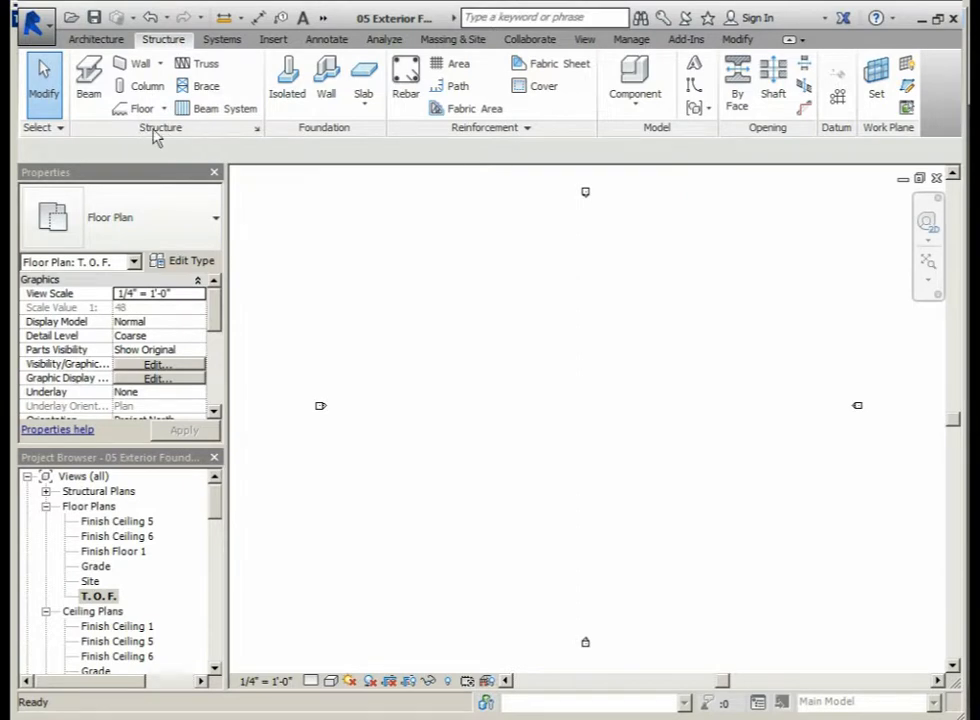
click(161, 64)
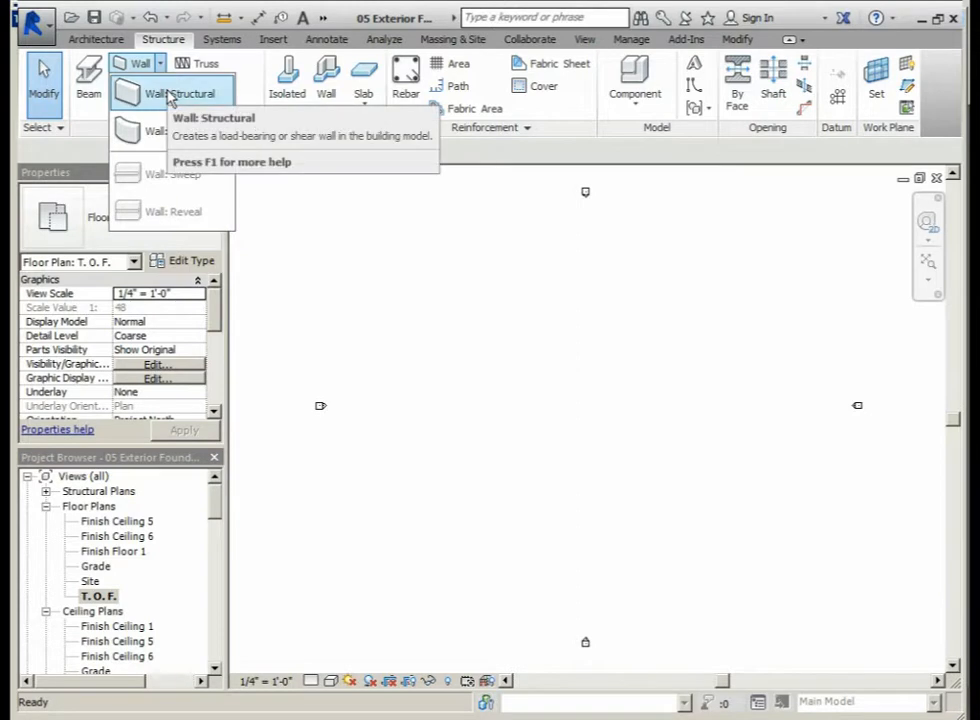
click(169, 97)
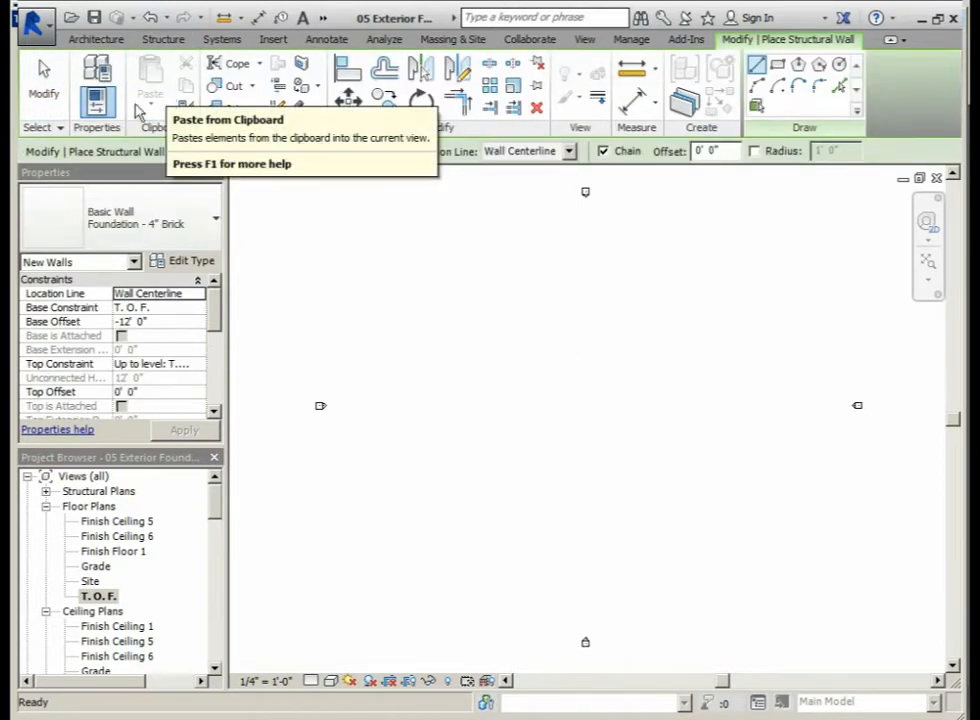
click(216, 224)
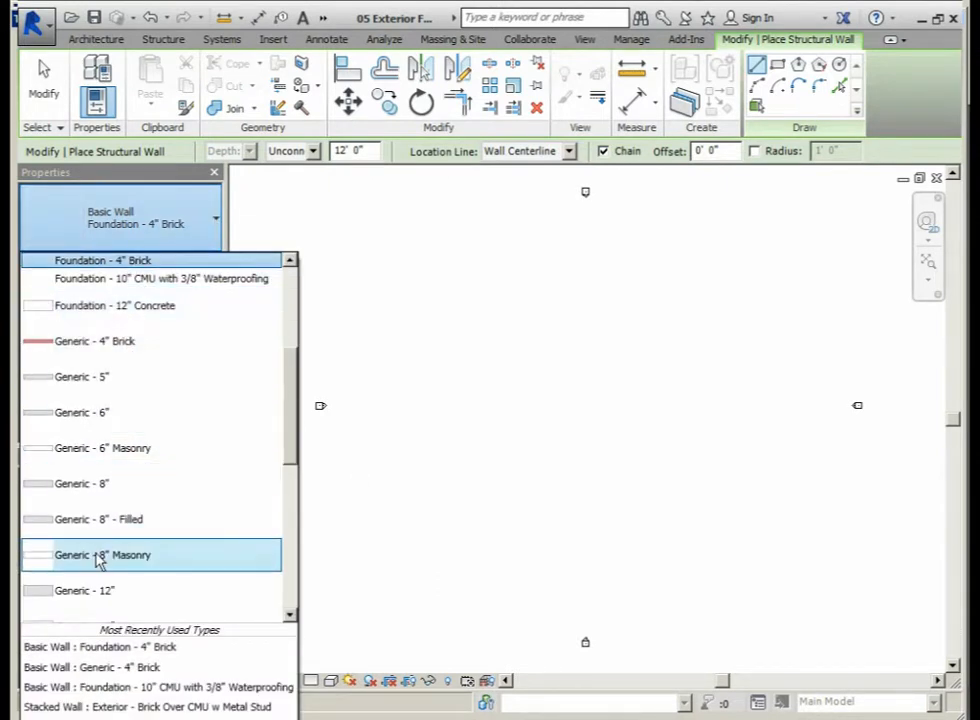
click(105, 415)
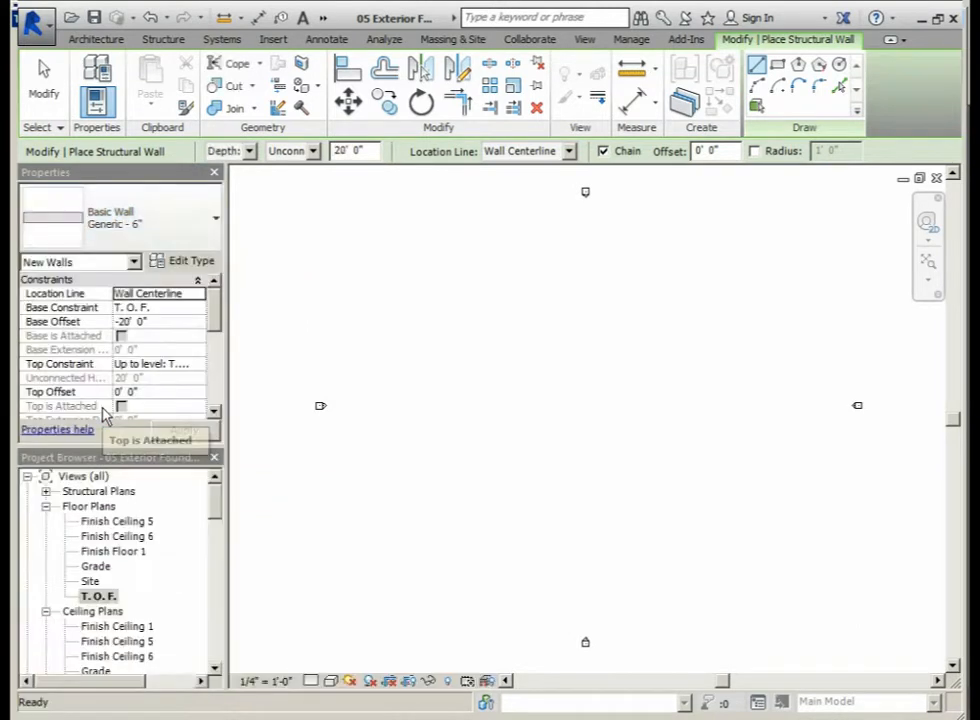
Switch the type properties to the Stacked Wall family and duplicate Exterior - Brick Over CMU w Metal Stud as Foundation - 4" Brick on 10" CMU
click(190, 261)
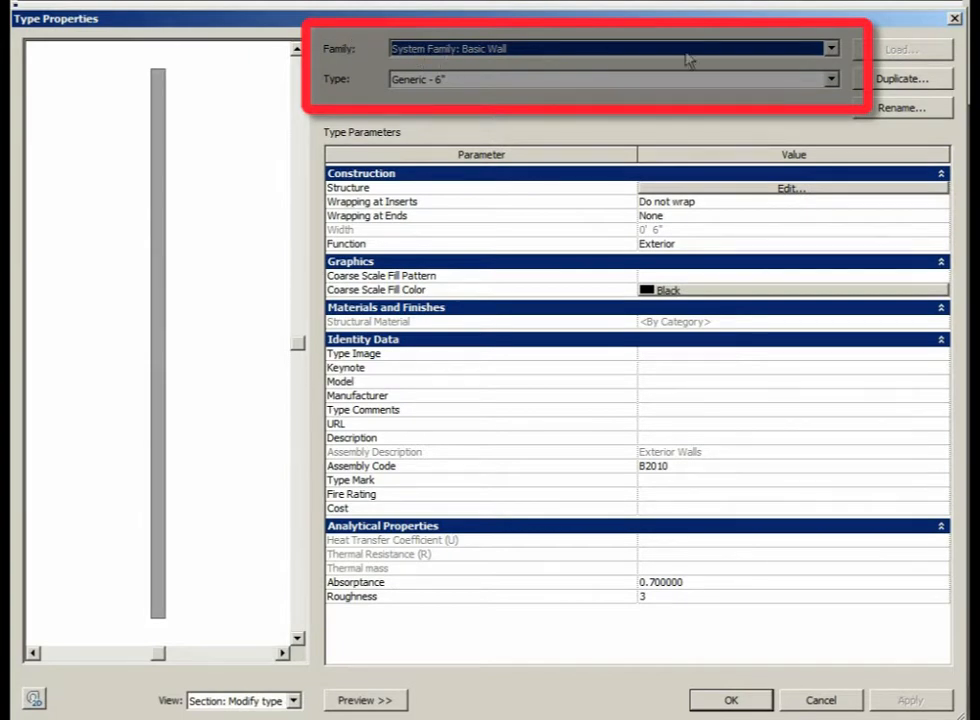
click(833, 50)
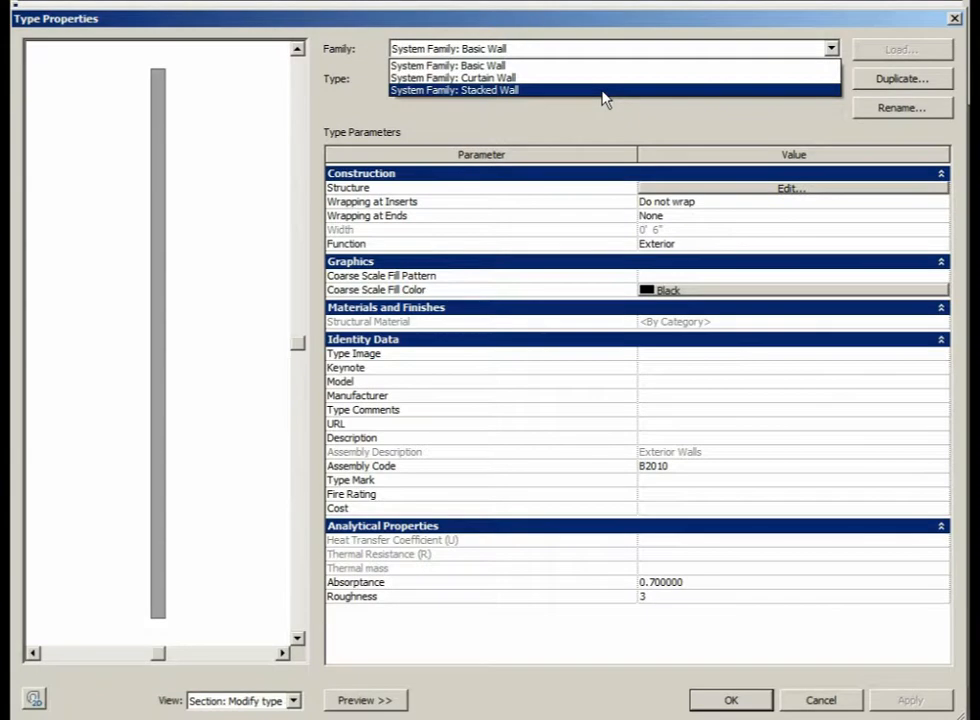
click(604, 91)
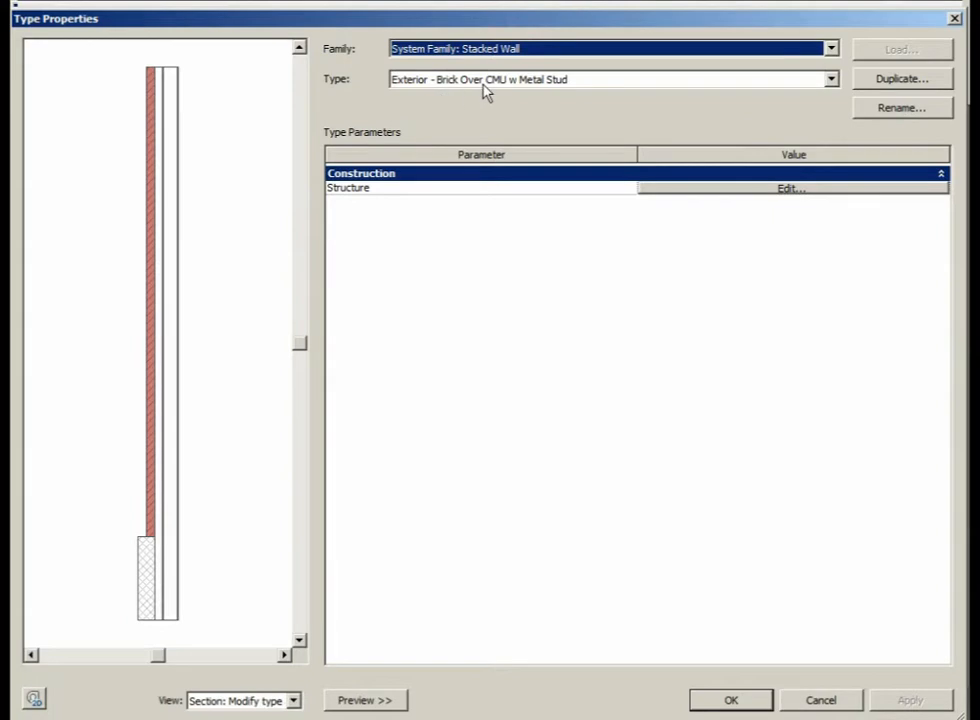
click(900, 79)
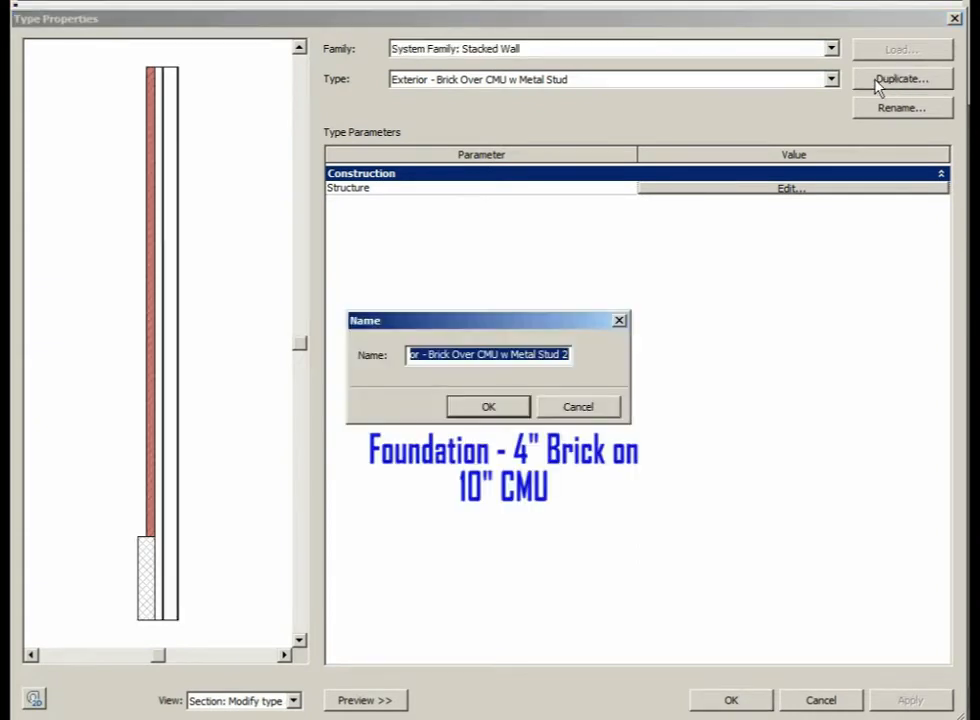
text(Fou)
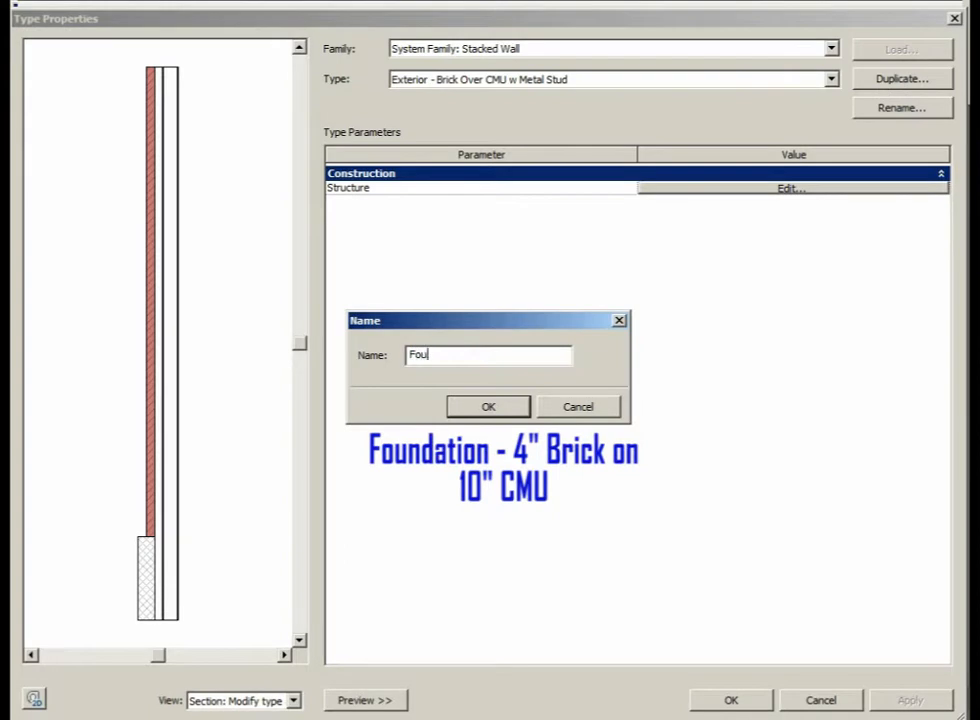
text(ndation - 4" Brick on 1)
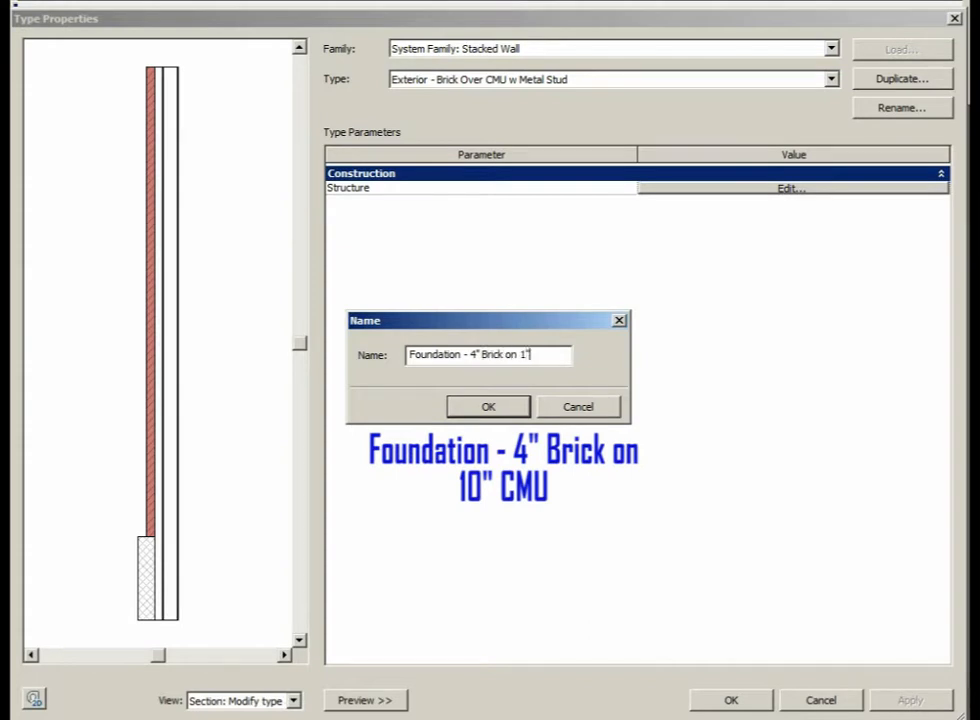
text(0" CMU)
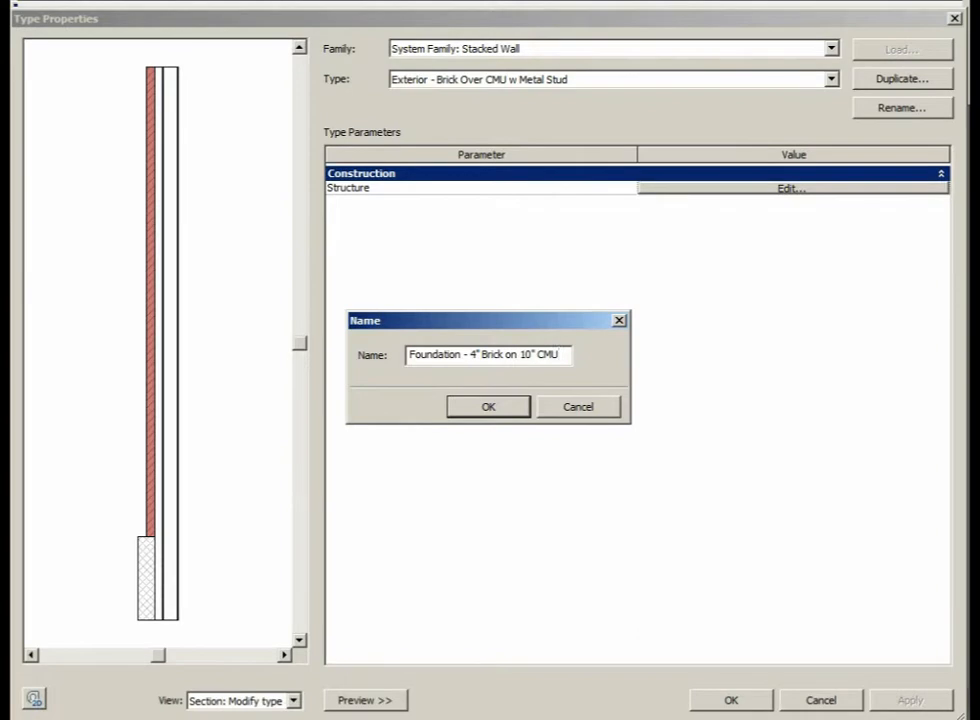
click(499, 409)
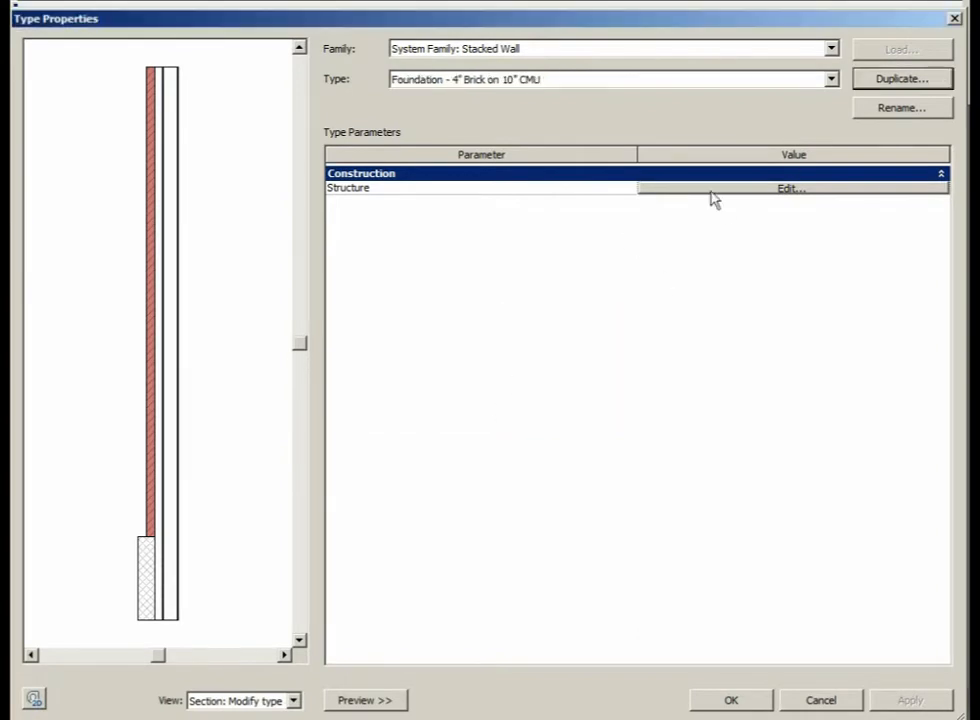
Edit the stacked wall's structure and set its lower component to Foundation - 10" CMU with 3/8" Waterproofing
click(785, 189)
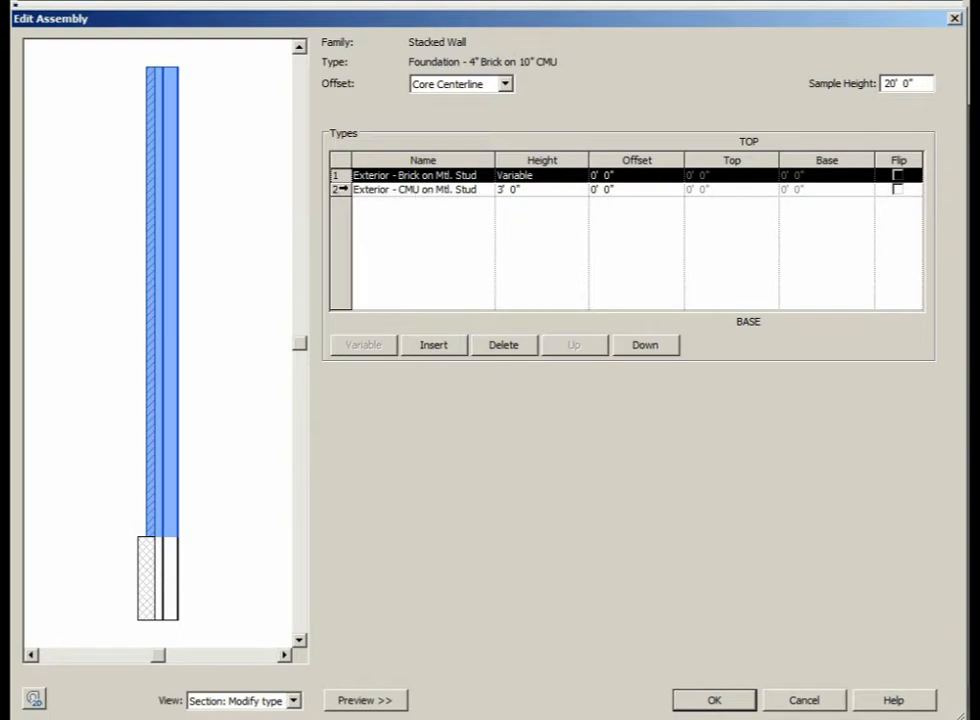
click(340, 189)
click(488, 191)
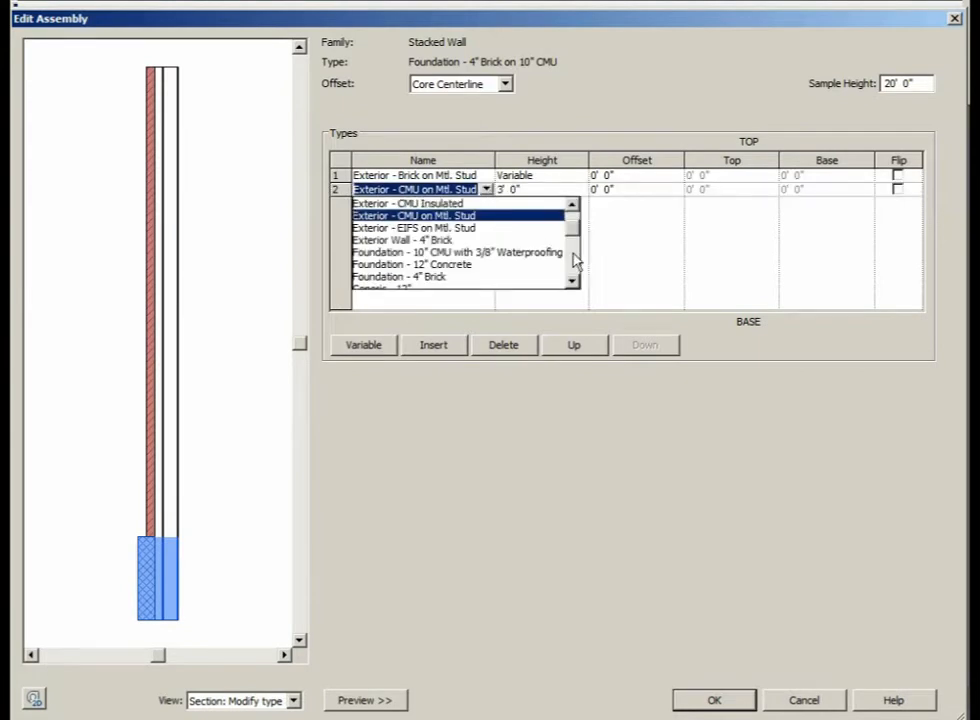
click(389, 253)
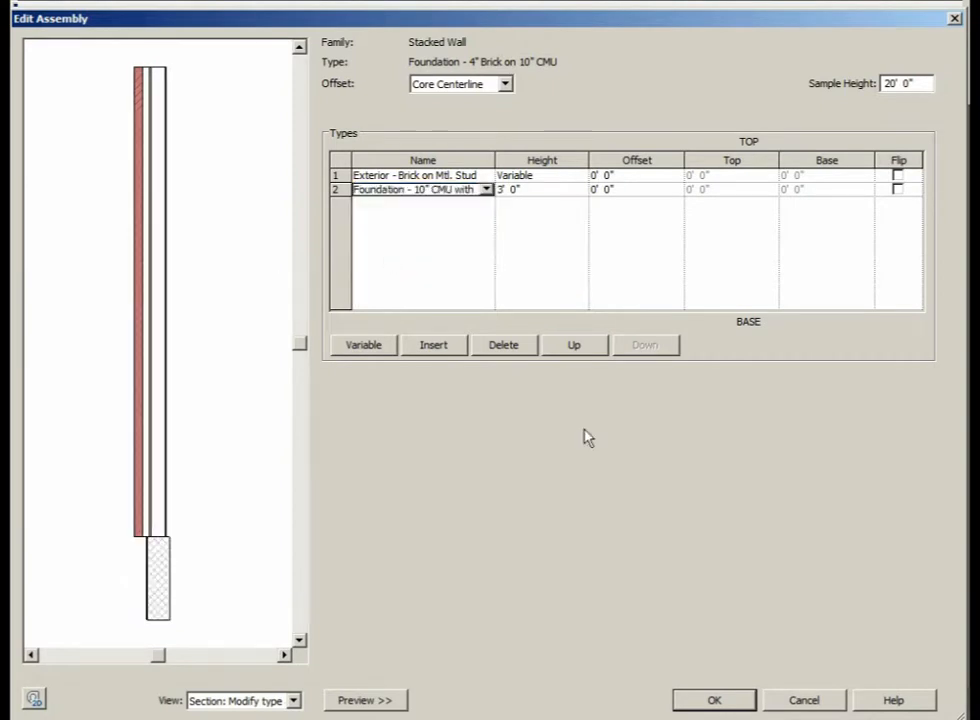
Set the height of the 10" CMU component to 7' 5 1/2"
click(512, 192)
key(BackSpace)
text(7)
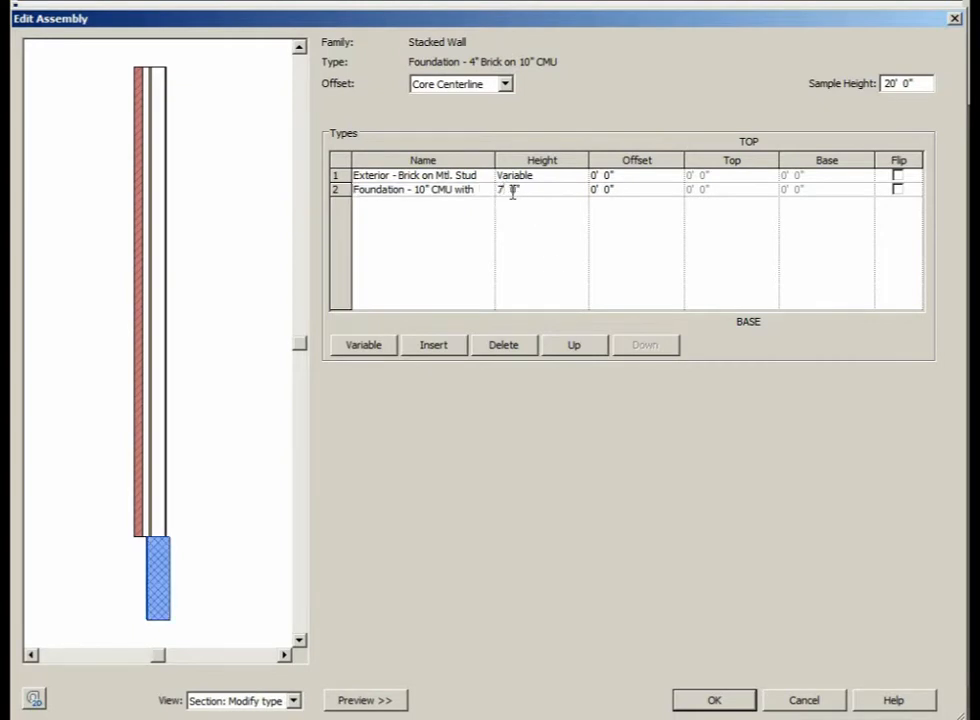
key(Delete)
key(Delete)
text(3 1/2)
Set the upper component to Foundation - 4" Brick and the stacked wall's Offset to Core Face: Exterior
click(414, 177)
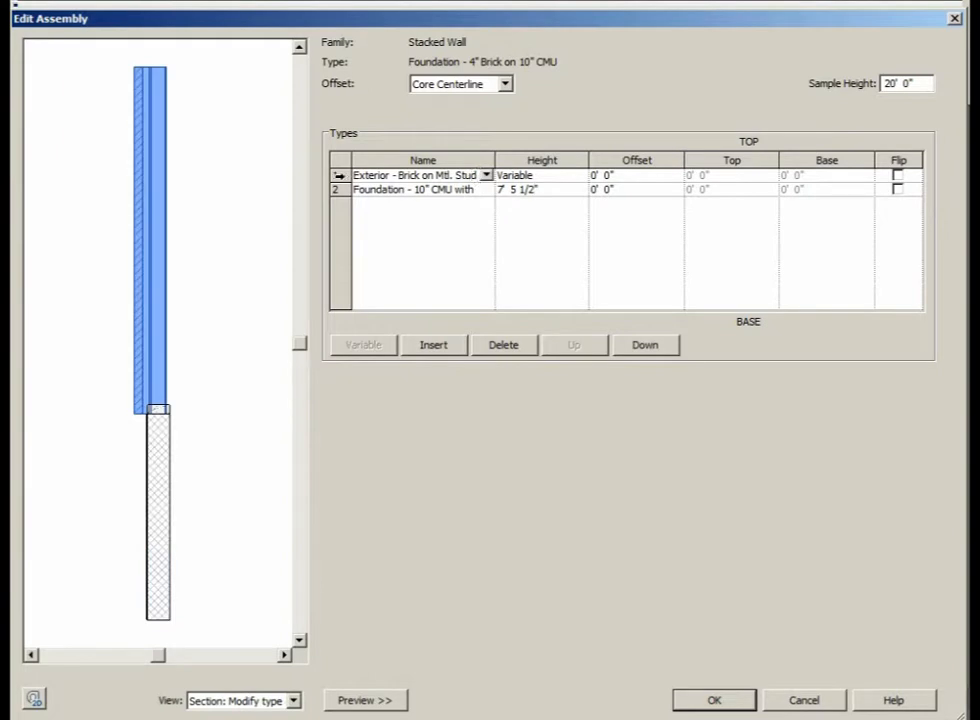
click(340, 175)
click(486, 175)
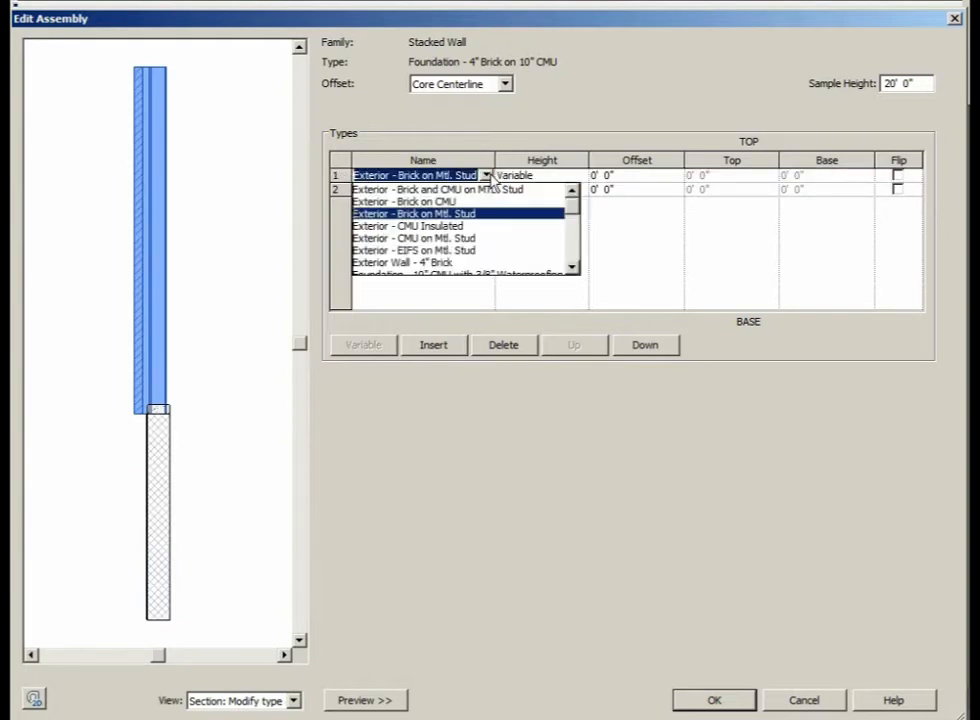
drag(574, 197, 577, 228)
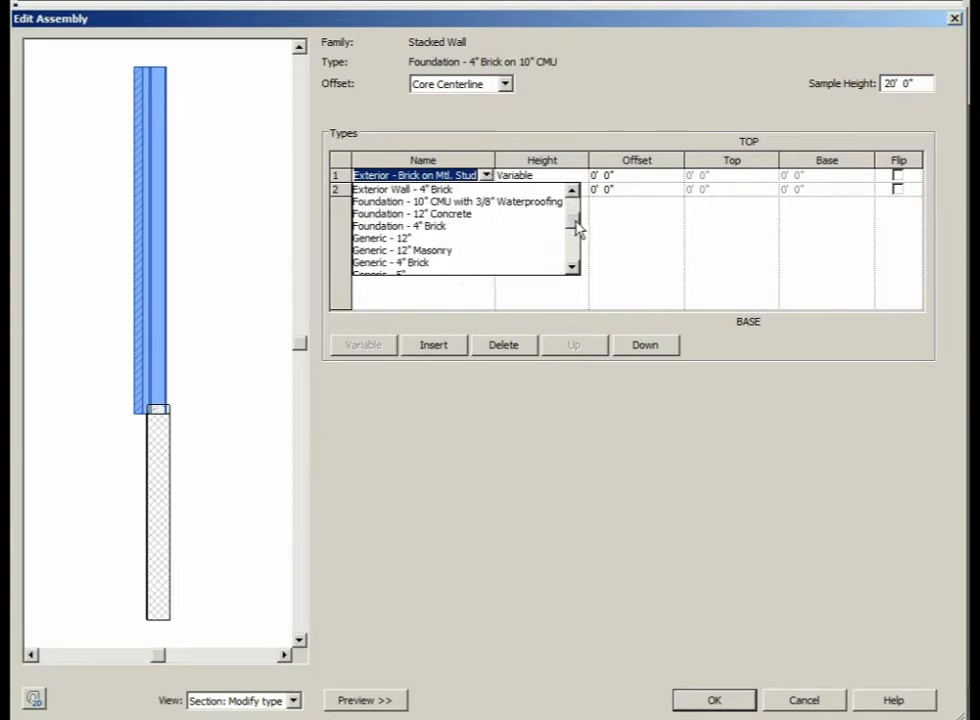
click(424, 227)
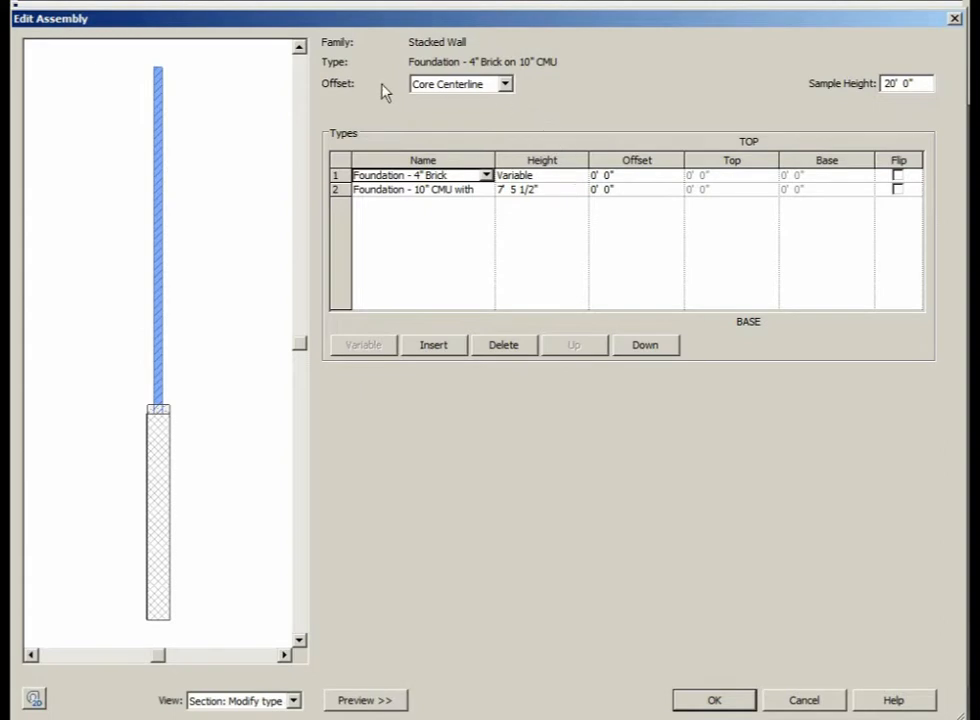
click(506, 85)
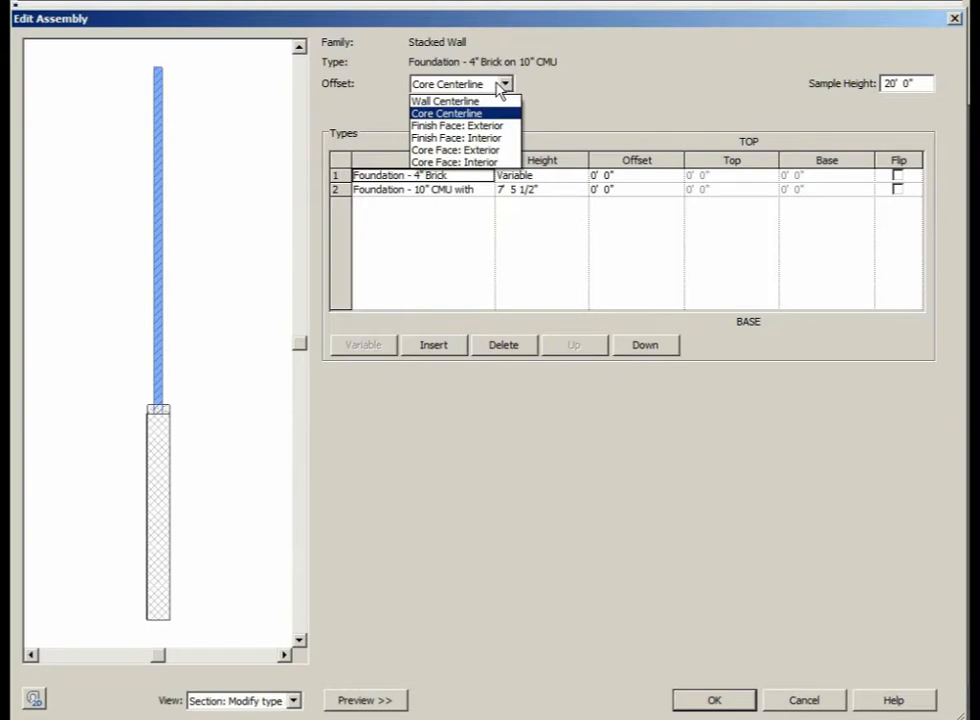
click(472, 150)
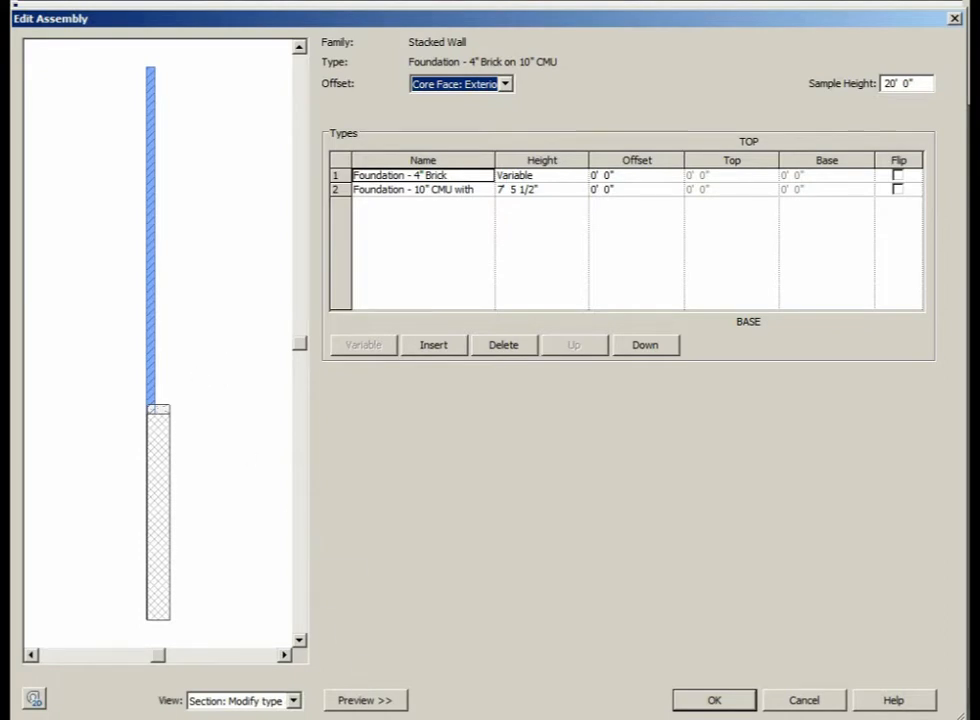
Check the brick-to-CMU joint and accept the assembly and type properties of the Foundation - 4" Brick on 10" CMU stacked wall
click(368, 700)
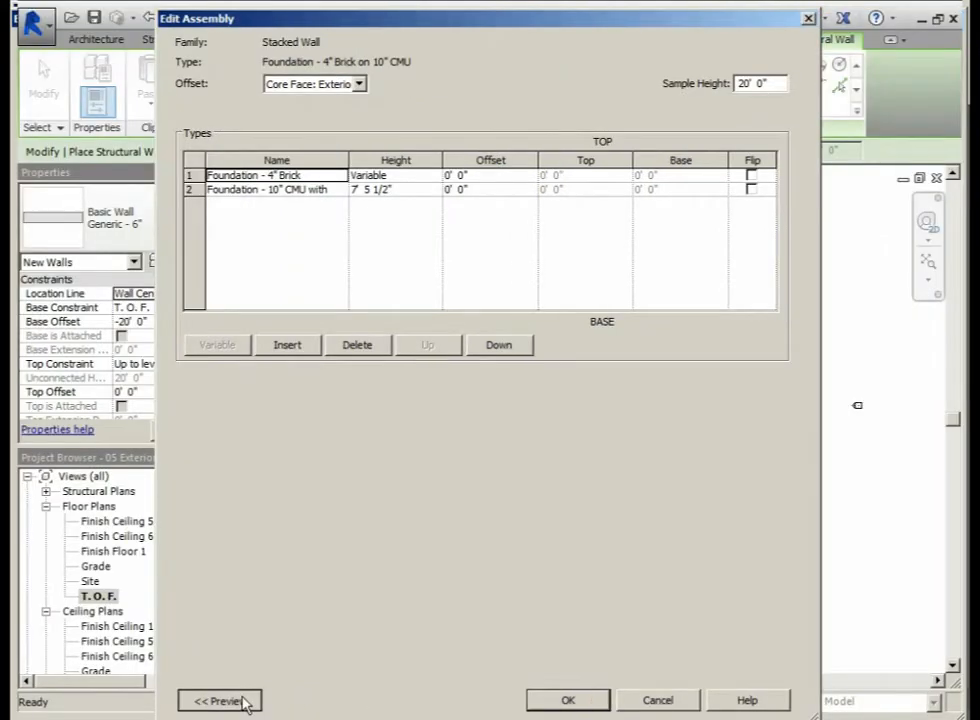
click(220, 700)
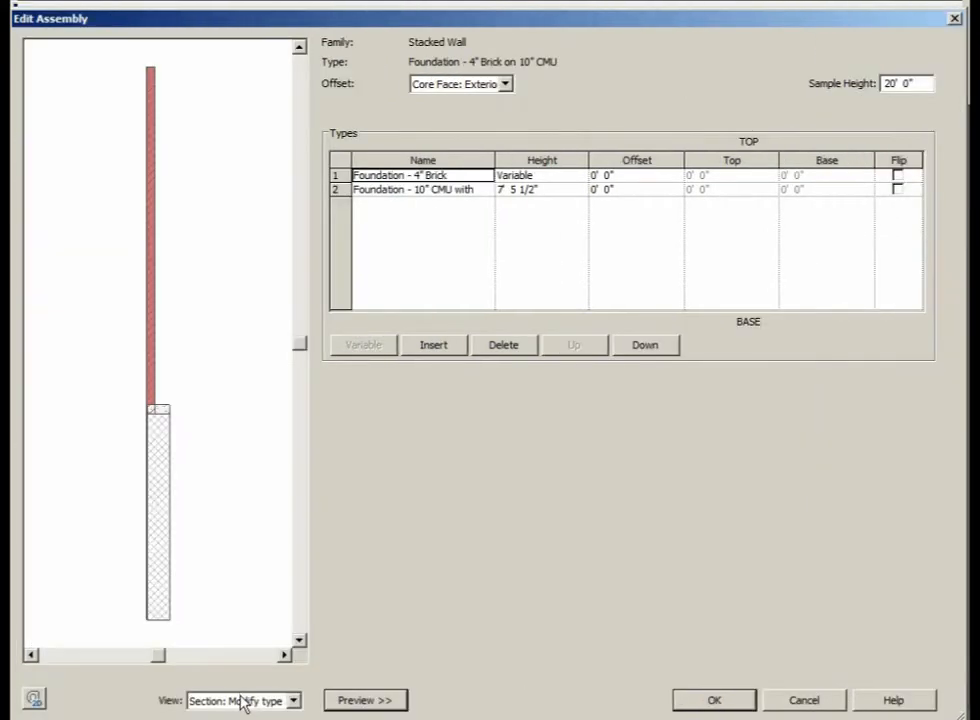
scroll(177, 407, up, 4)
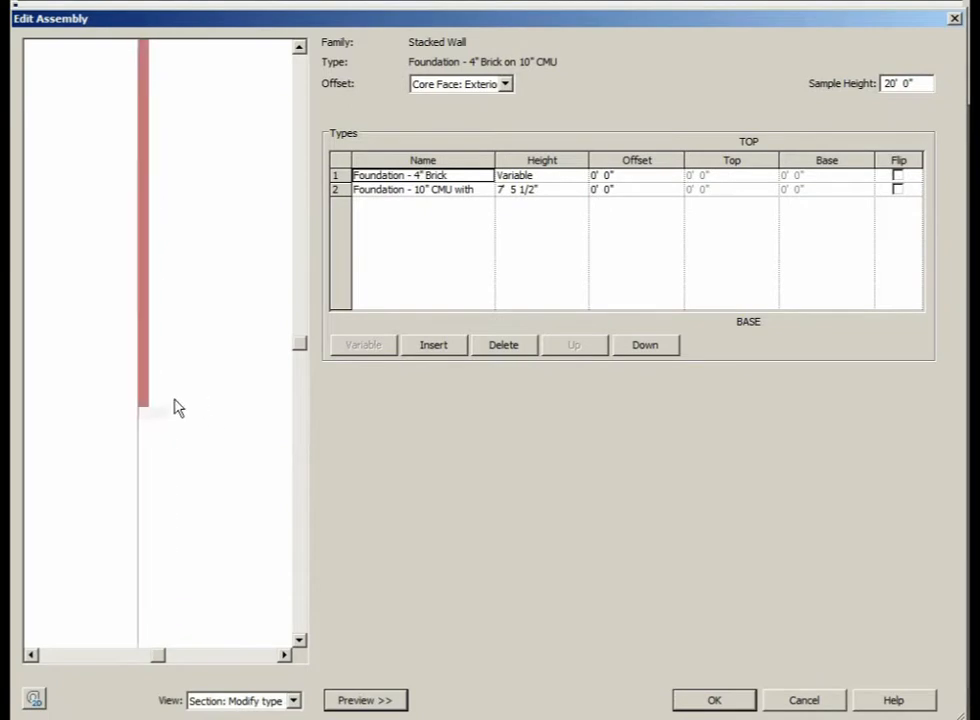
scroll(166, 395, up, 1)
middle_drag(158, 395, 196, 396)
scroll(196, 401, up, 1)
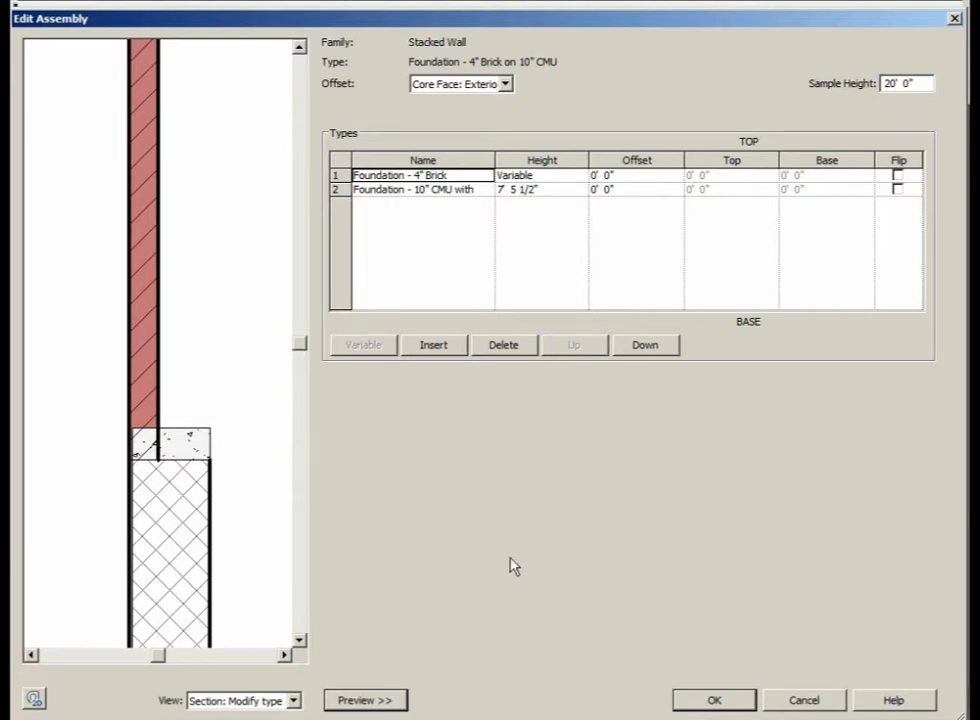
click(804, 700)
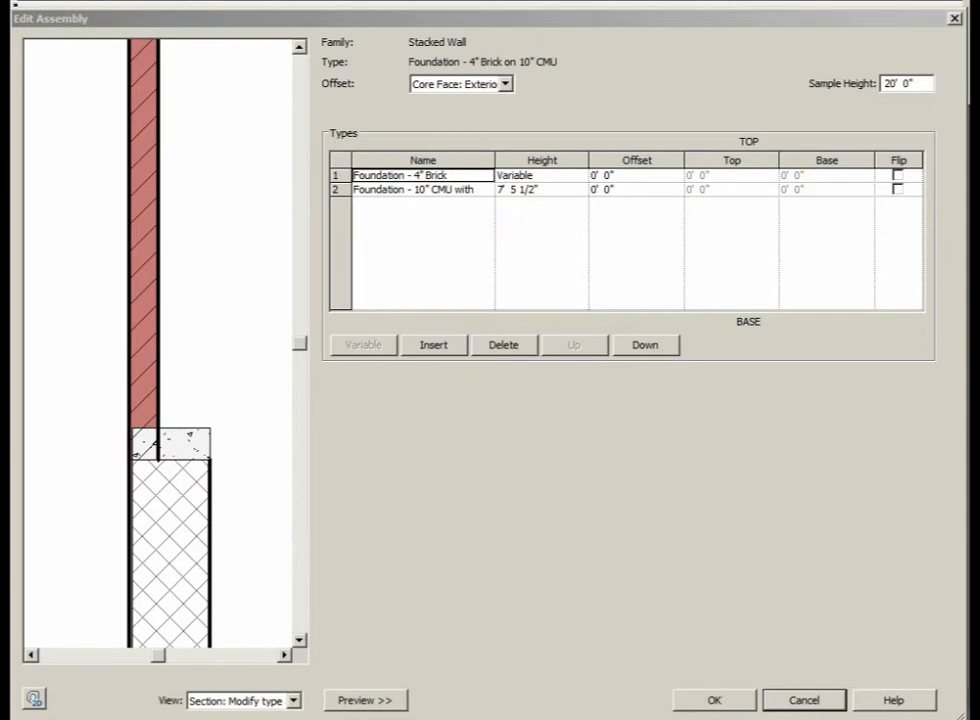
click(716, 702)
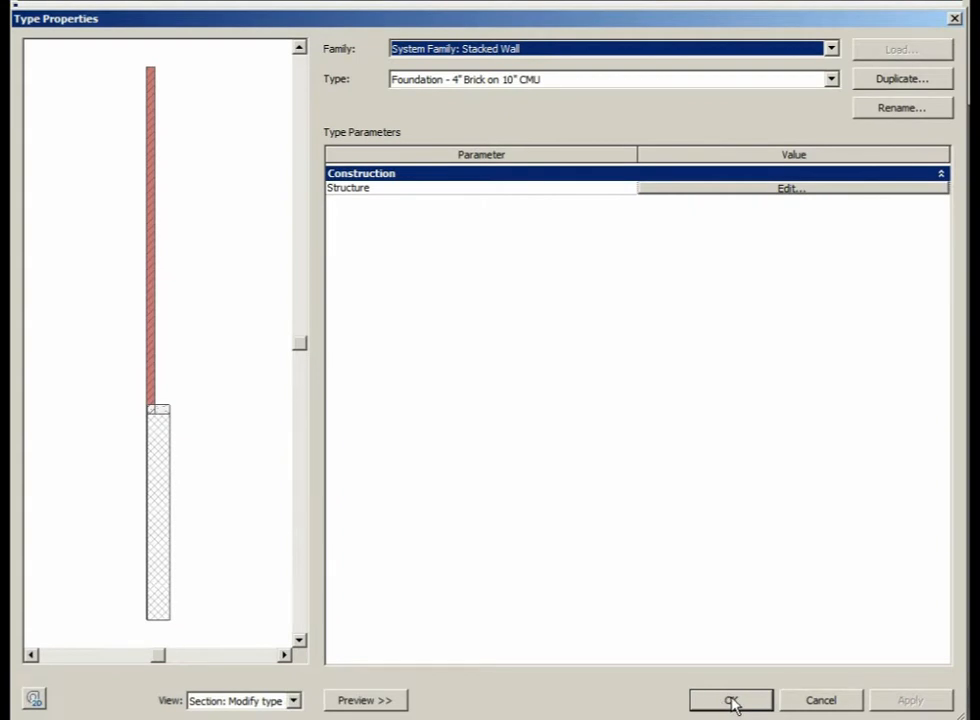
click(731, 701)
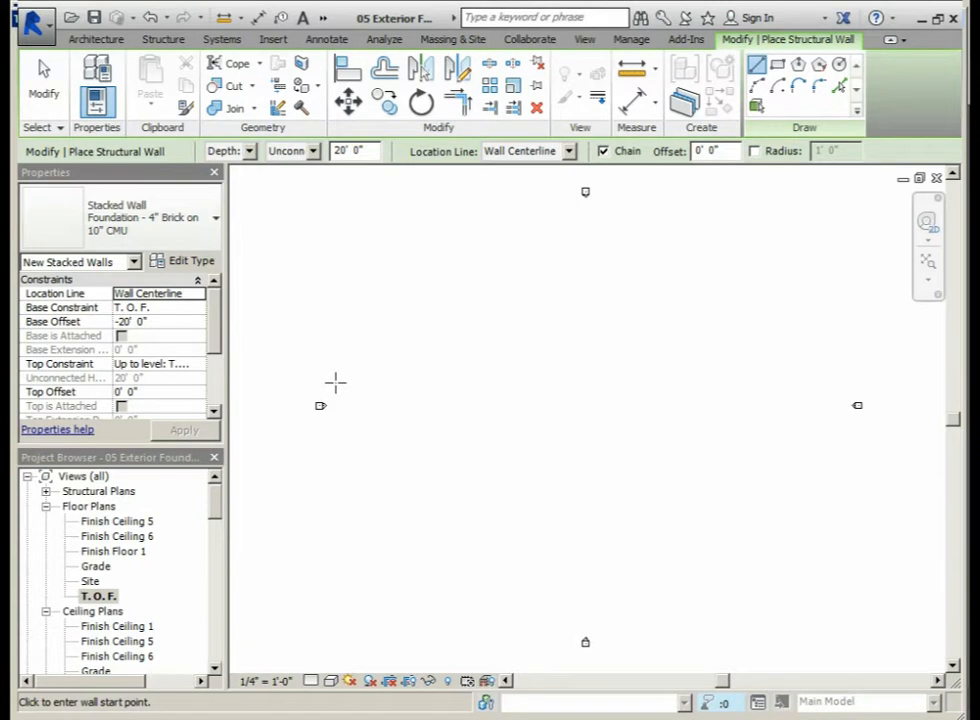
Choose the Foundation - 10" CMU with 3/8" Waterproofing wall type and open its structure for editing
click(214, 222)
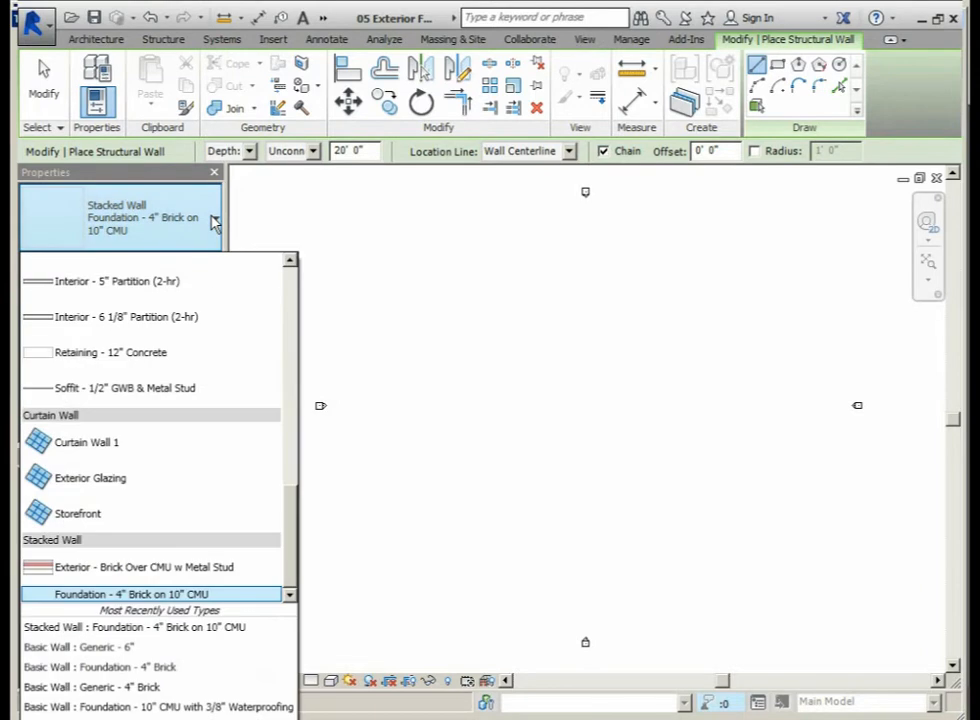
scroll(192, 346, up, 1)
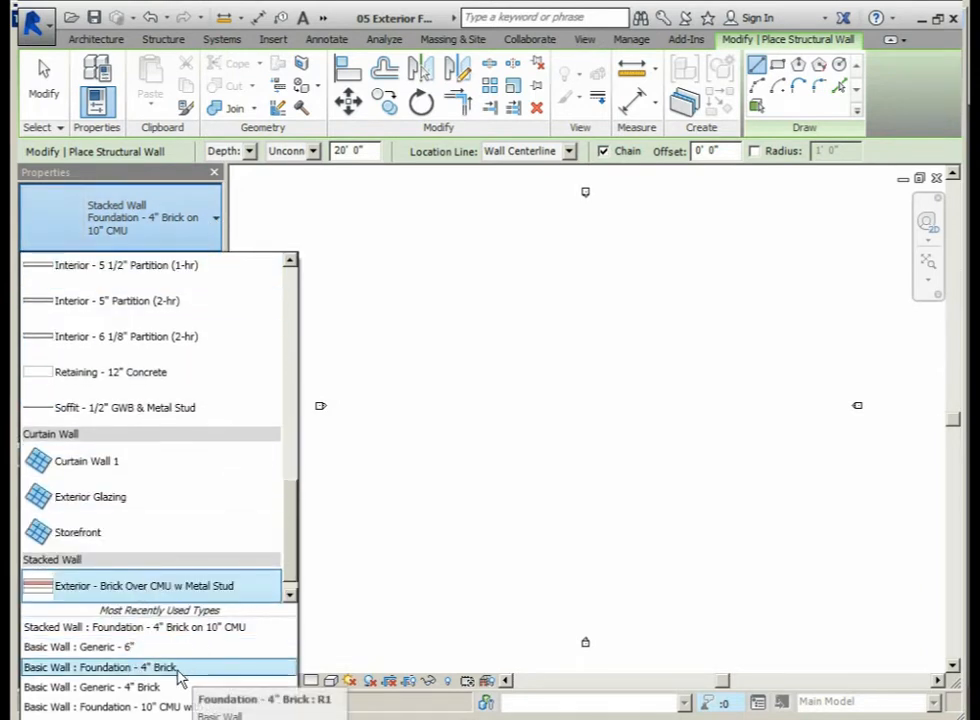
click(113, 707)
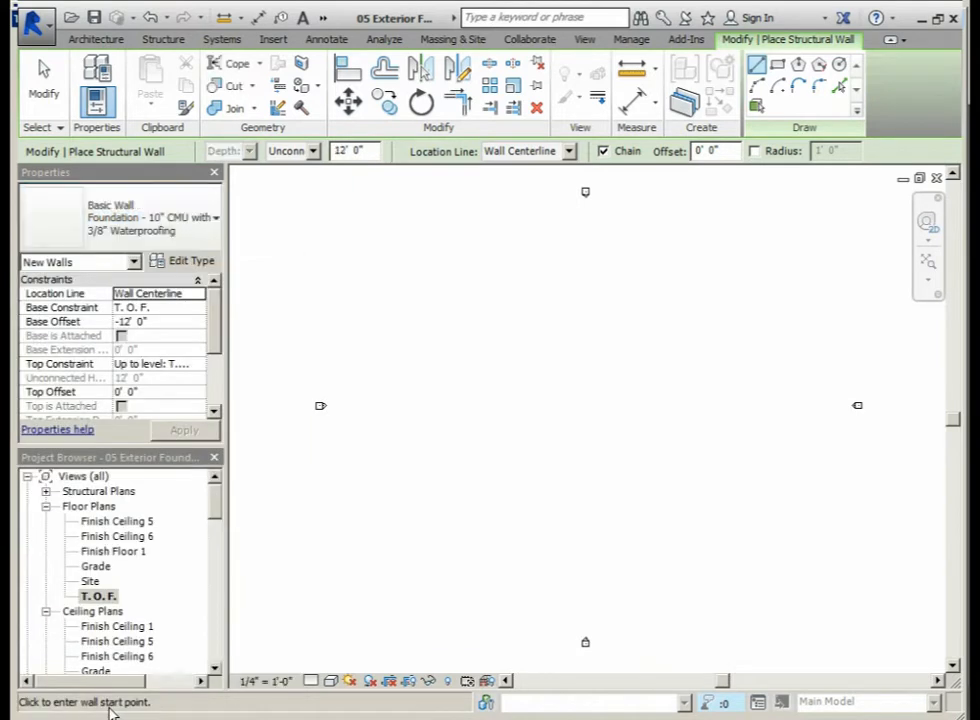
click(193, 264)
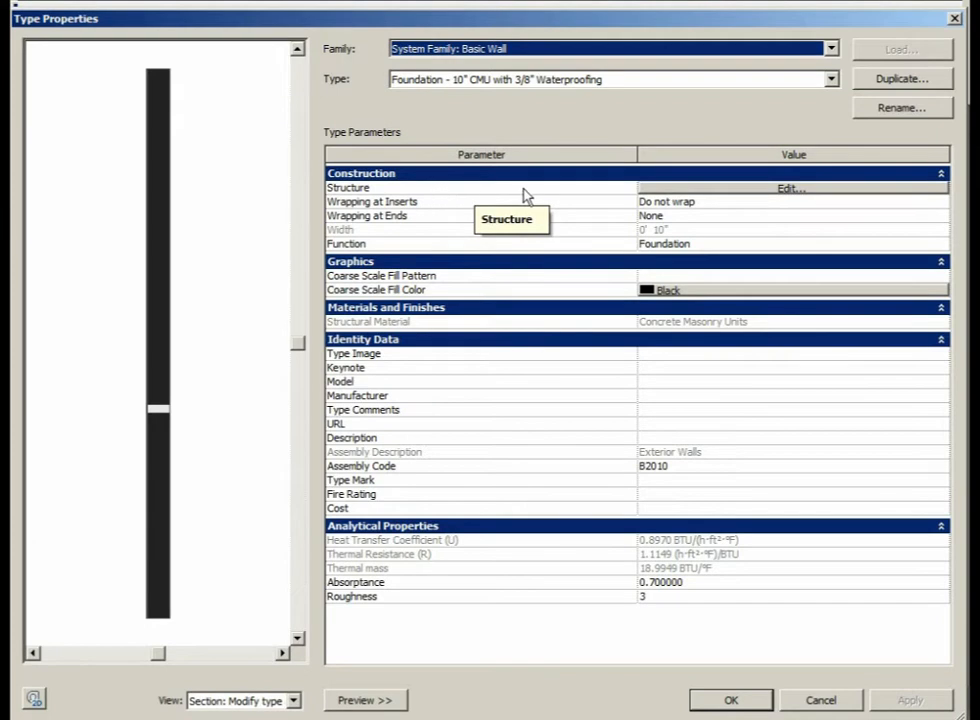
click(750, 190)
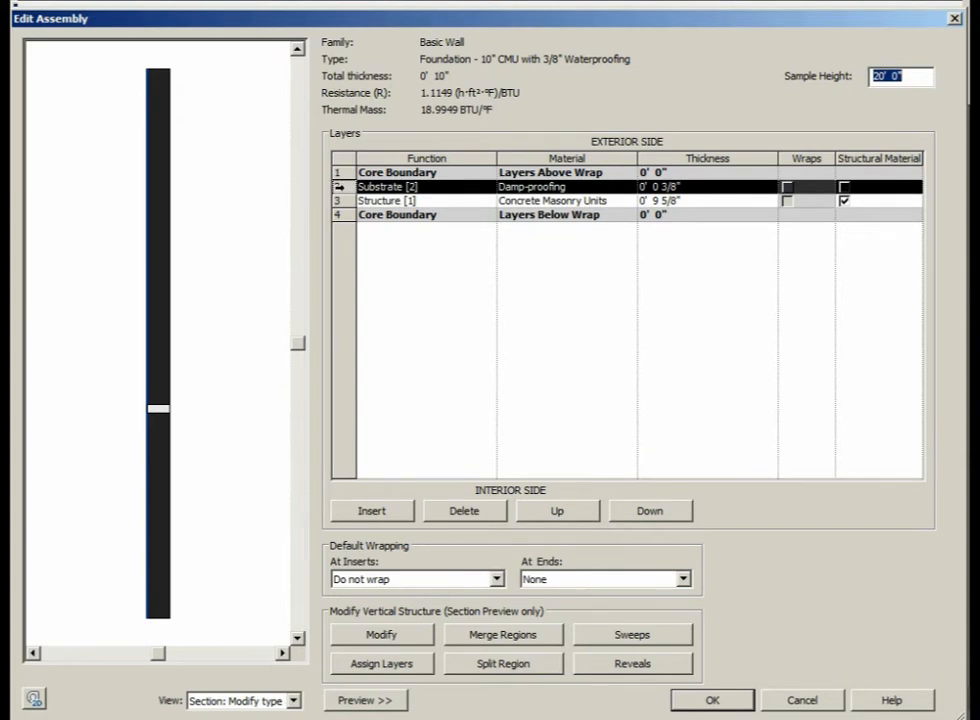
Move the 3/8" Damp-proofing substrate layer outside the exterior core boundary of the 10" CMU wall and accept the assembly and type properties
click(339, 187)
click(557, 511)
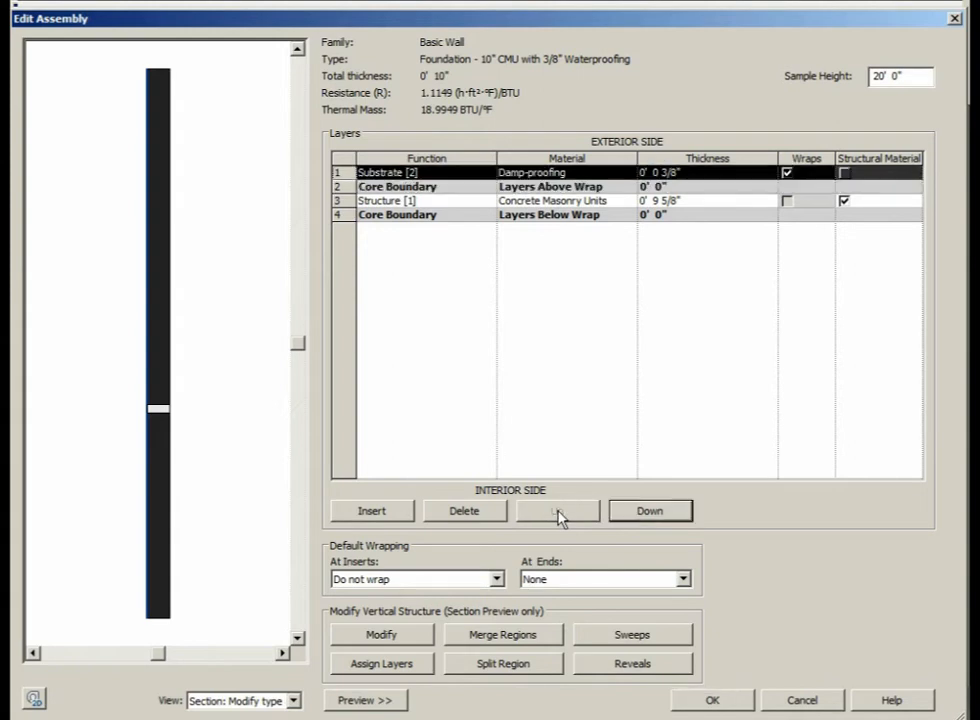
click(714, 700)
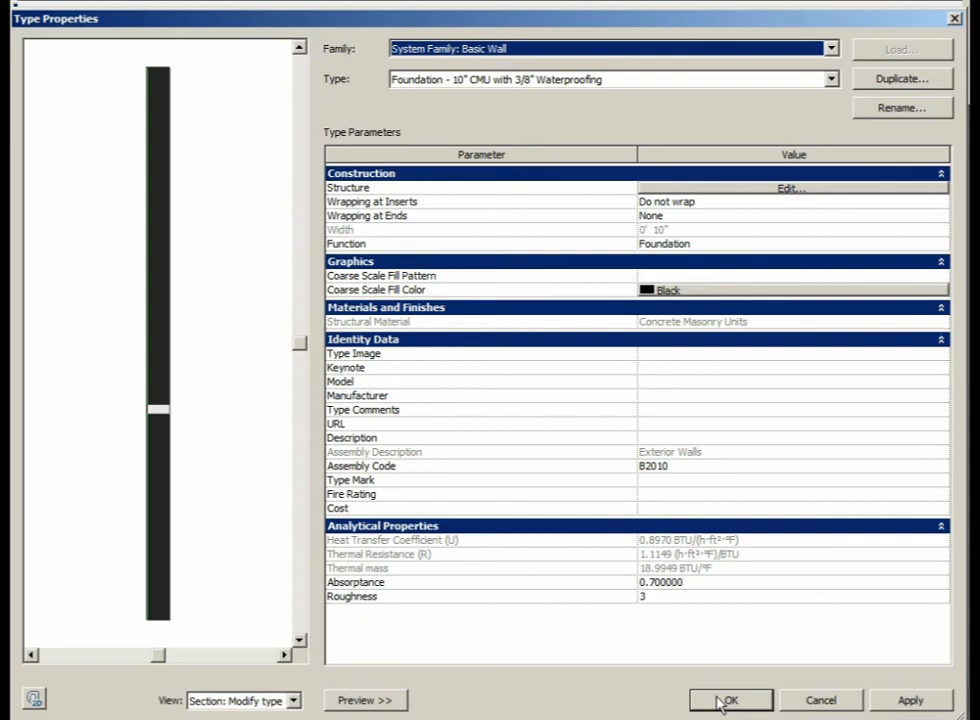
click(903, 703)
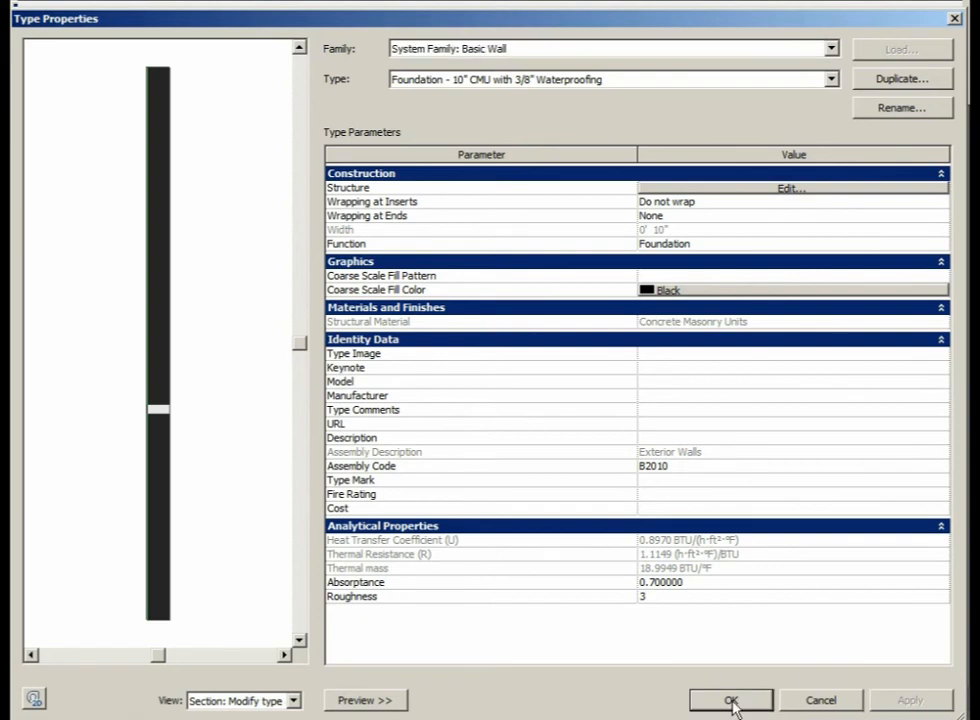
click(731, 701)
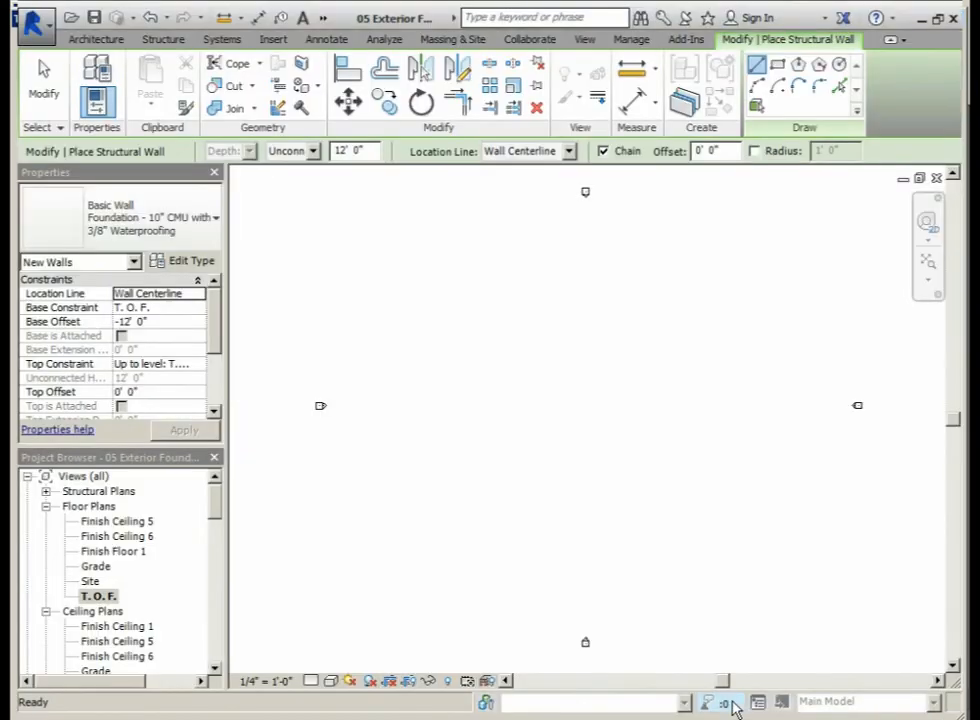
Choose the Foundation - 4" Brick on 10" CMU stacked wall type and check its brick-to-CMU alignment in the type's section preview
click(213, 220)
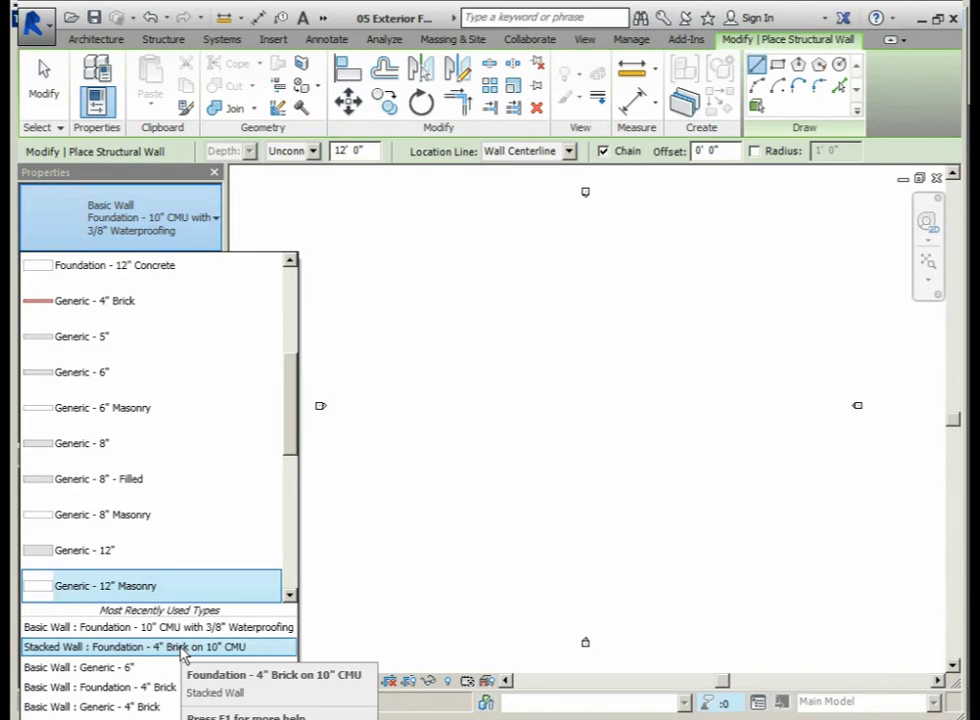
click(182, 648)
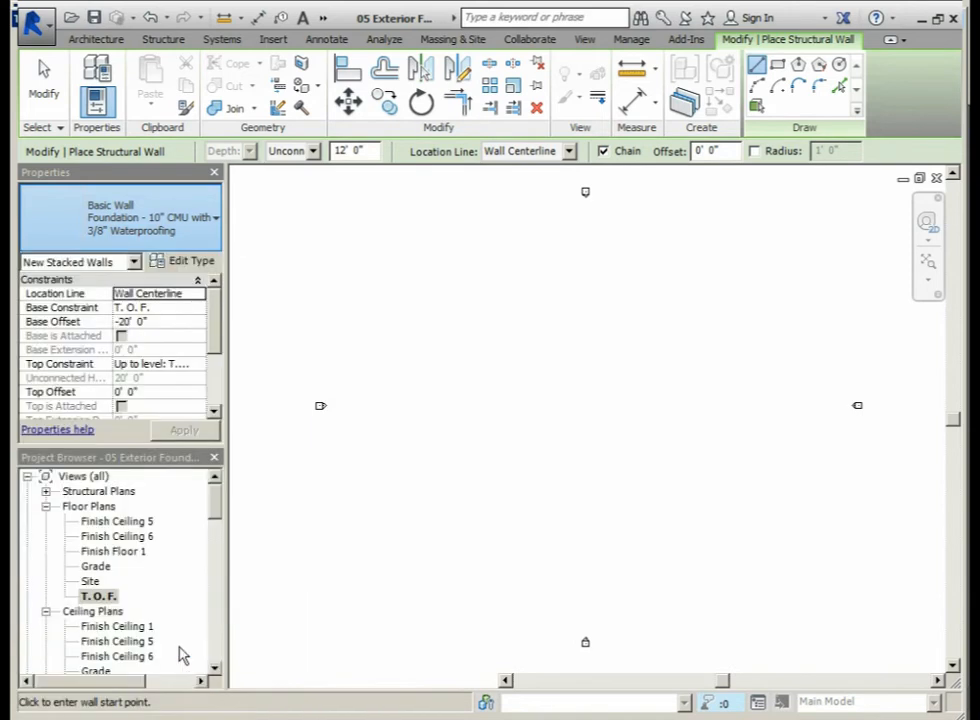
click(193, 266)
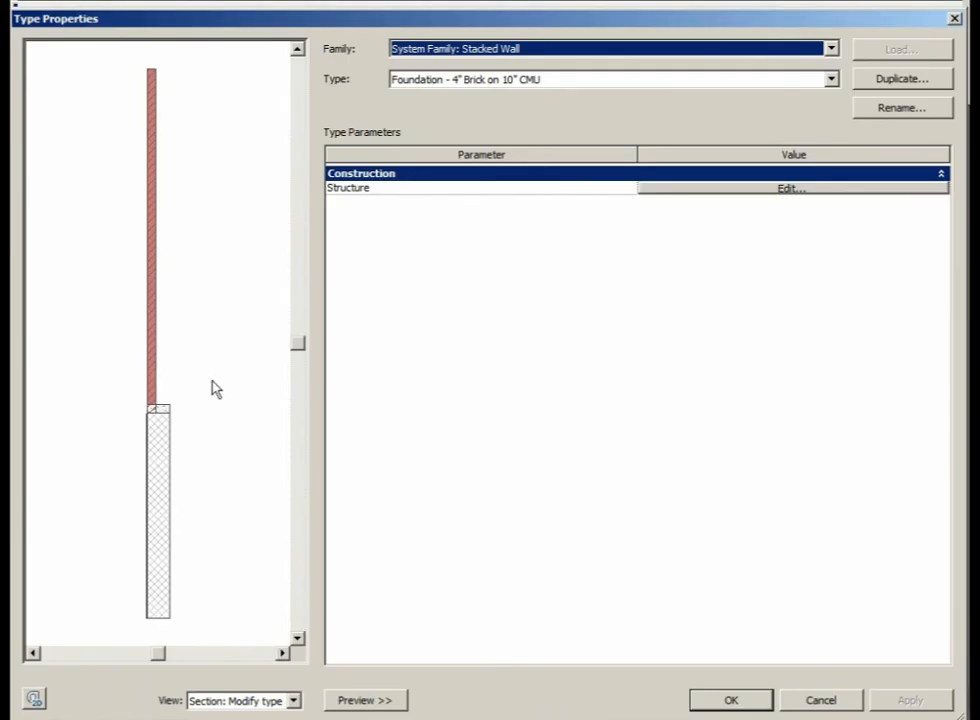
click(211, 396)
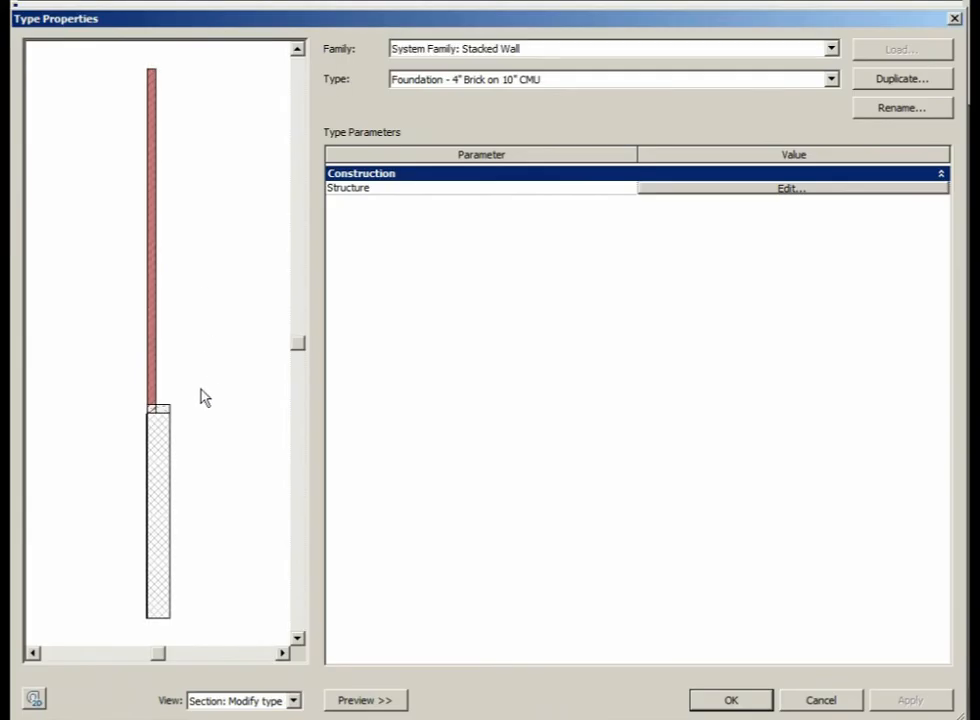
scroll(201, 396, up, 2)
scroll(170, 398, up, 3)
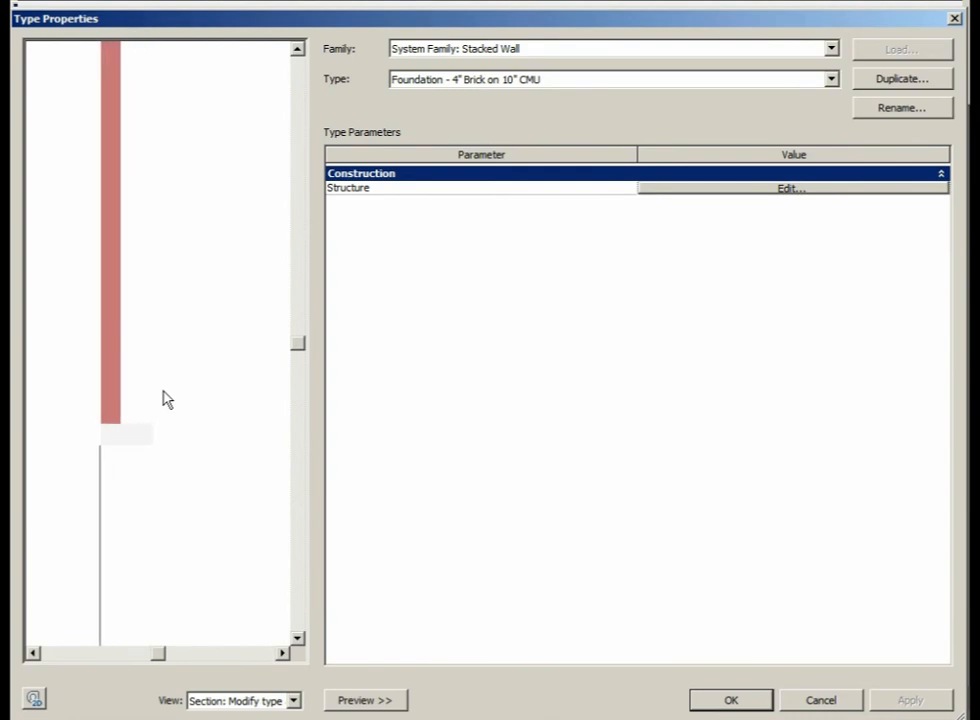
middle_drag(182, 403, 210, 377)
scroll(201, 378, up, 1)
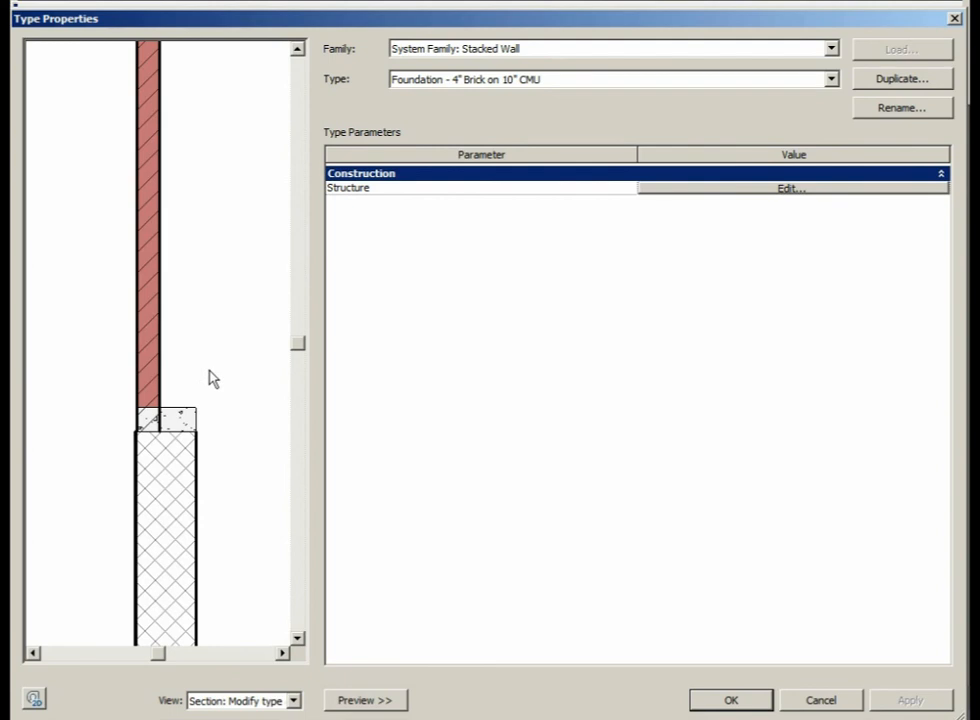
click(732, 700)
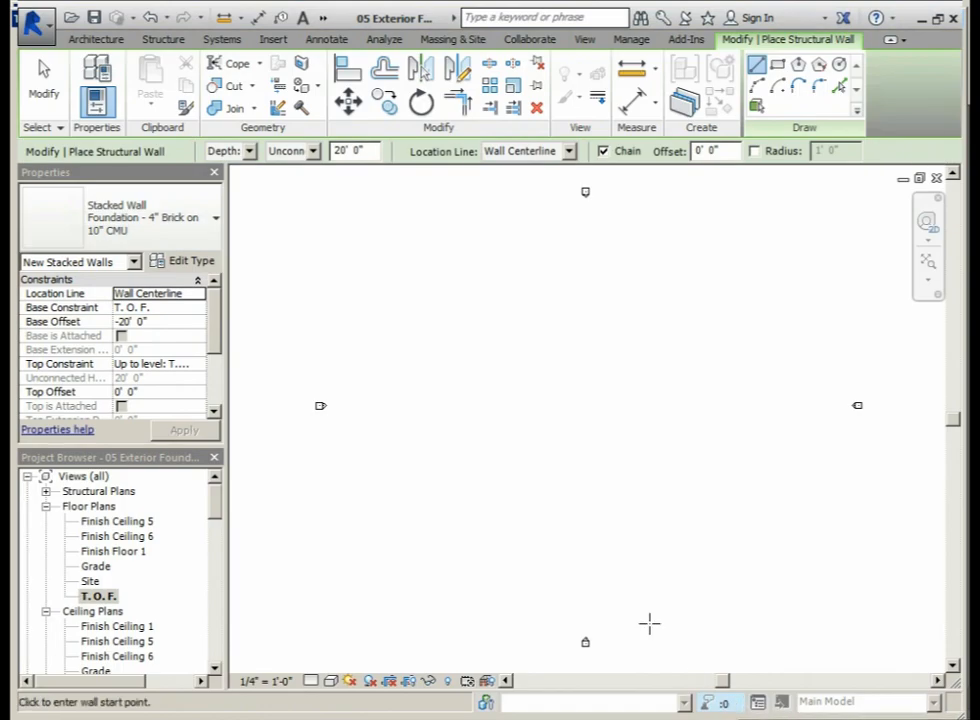